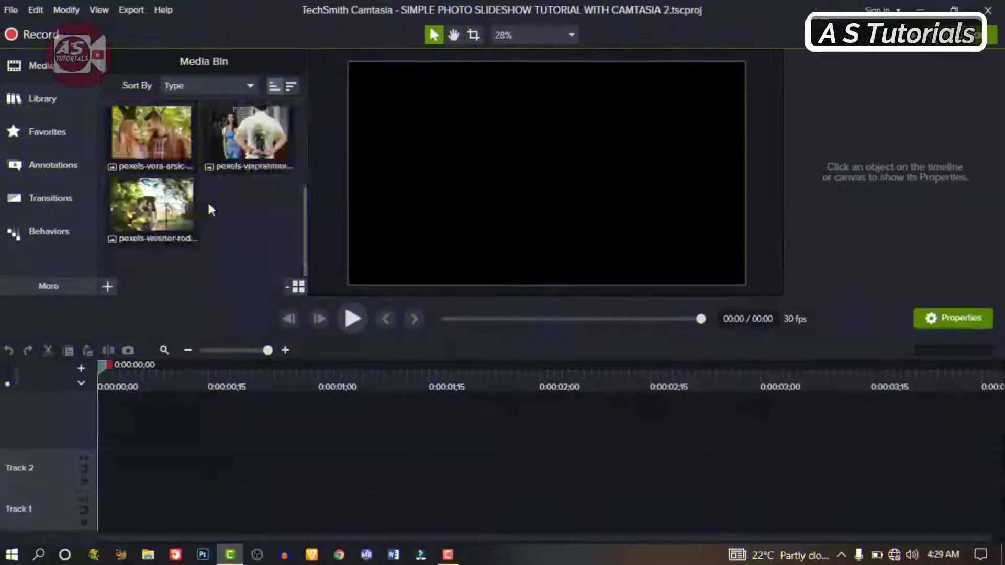
Place the seven photos on Track 2 and paste a copy of them onto Track 1.
{"action": "left_click", "coordinate": [157, 261], "text": "shift"}
{"action": "left_click_drag", "start_coordinate": [157, 261], "coordinate": [233, 492]}
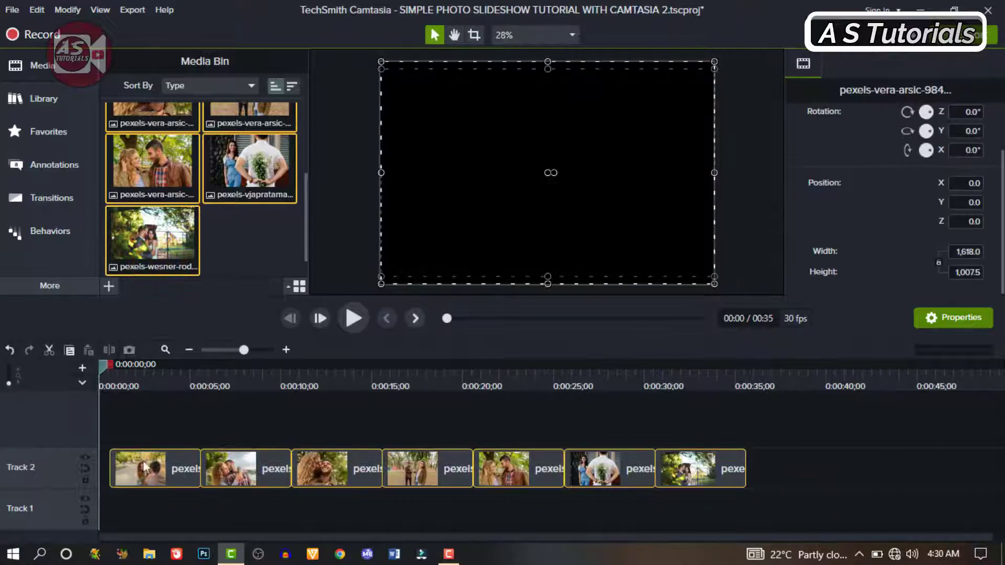
{"action": "right_click", "coordinate": [243, 471]}
{"action": "left_click", "coordinate": [269, 153]}
{"action": "right_click", "coordinate": [110, 507]}
{"action": "left_click", "coordinate": [134, 265]}
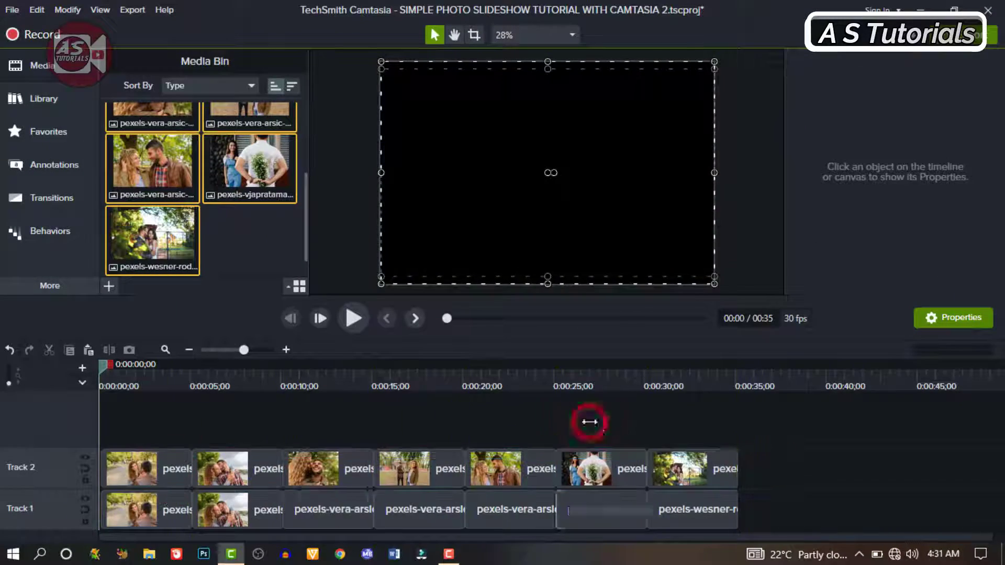
Move the upper clips to a new Track 3 starting at 0:00 and enlarge the last photo to fill the frame.
{"action": "left_click_drag", "start_coordinate": [747, 464], "coordinate": [370, 460]}
{"action": "left_click", "coordinate": [150, 421]}
{"action": "left_click_drag", "start_coordinate": [157, 386], "coordinate": [586, 386]}
{"action": "left_click", "coordinate": [661, 427]}
{"action": "left_click_drag", "start_coordinate": [381, 62], "coordinate": [362, 63]}
Select the top photos to set their scale to 20%.
{"action": "left_click", "coordinate": [144, 428]}
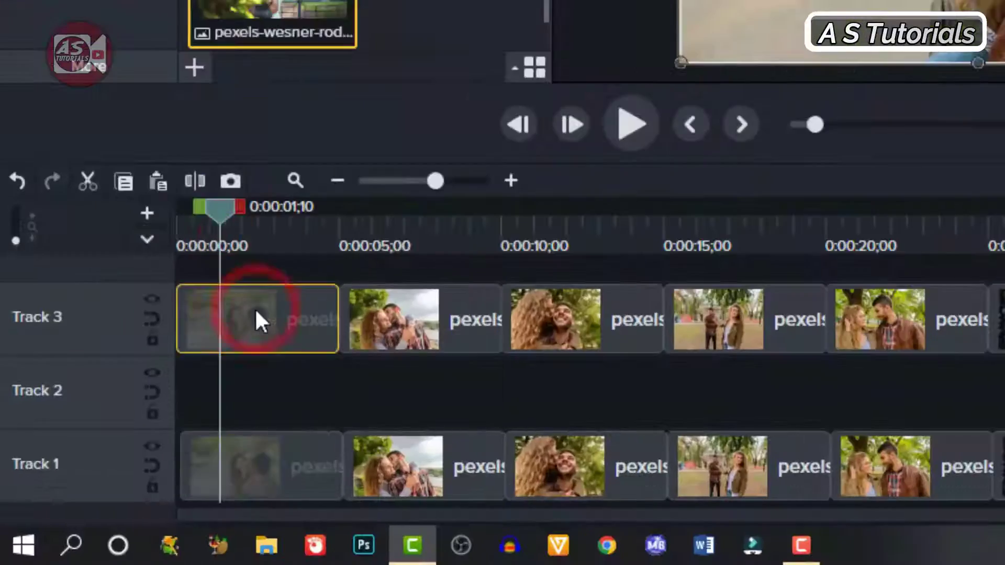
{"action": "left_click", "coordinate": [739, 219]}
{"action": "left_click", "coordinate": [969, 116]}
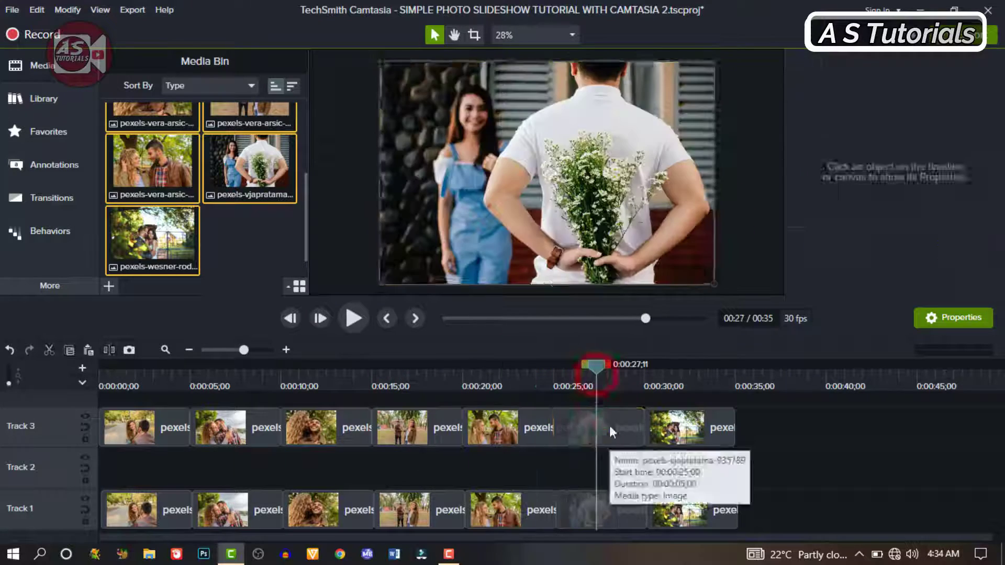
{"action": "left_click", "coordinate": [610, 425]}
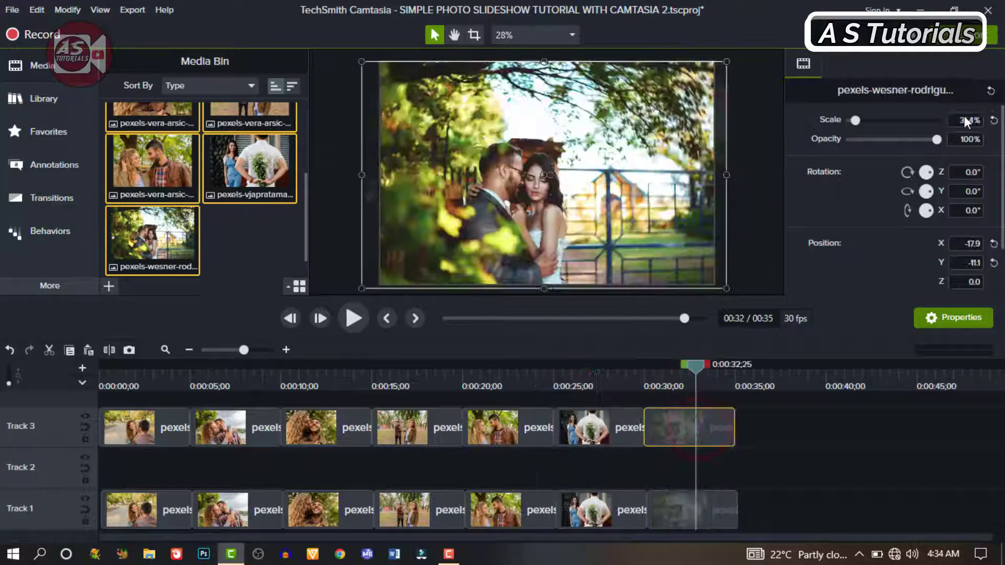
{"action": "left_click", "coordinate": [758, 218]}
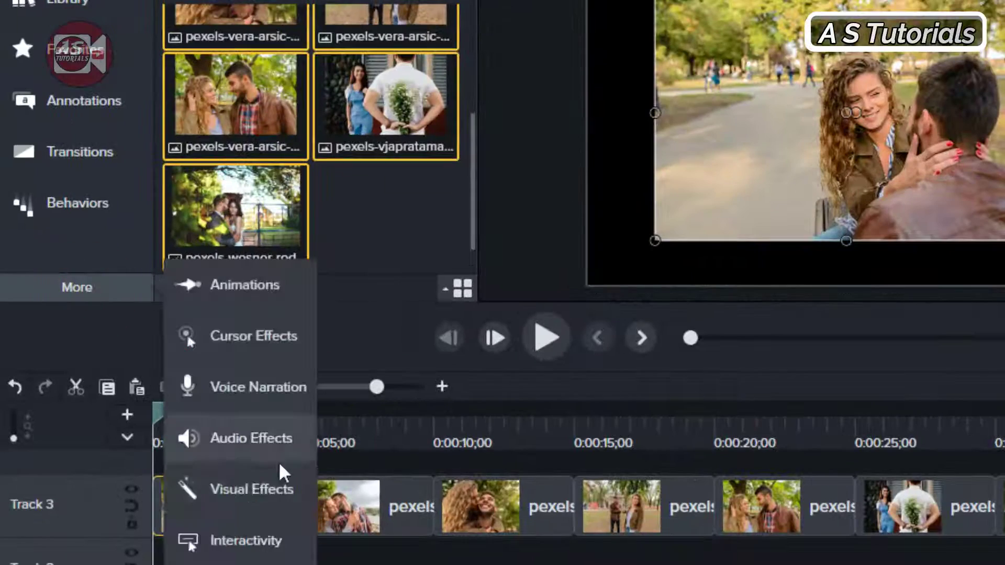
Give the first top photo a drop shadow and Corner Rounding with radius 410.
{"action": "left_click", "coordinate": [252, 489]}
{"action": "left_click_drag", "start_coordinate": [393, 124], "coordinate": [280, 516]}
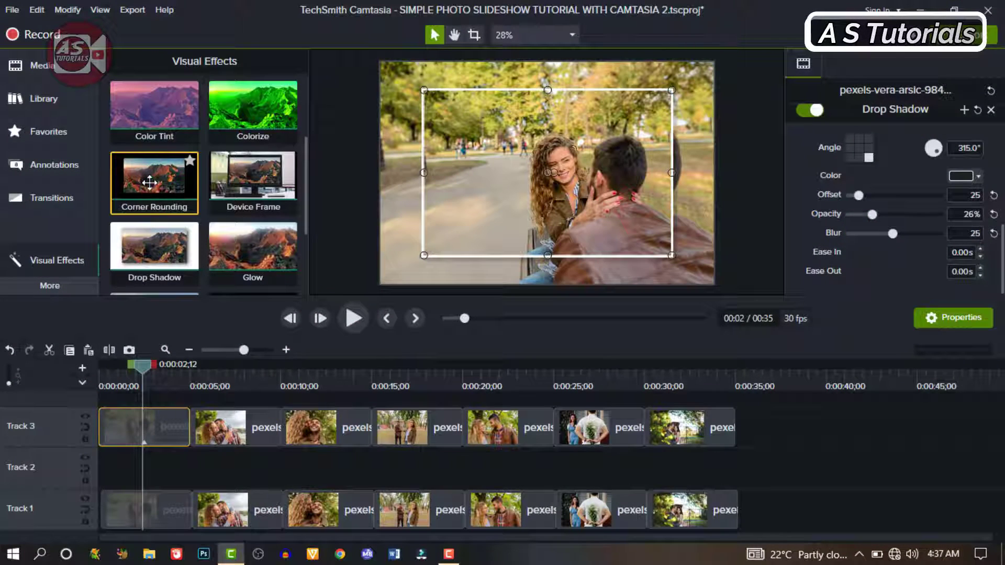
{"action": "left_click_drag", "start_coordinate": [149, 182], "coordinate": [547, 172]}
{"action": "left_click", "coordinate": [886, 270]}
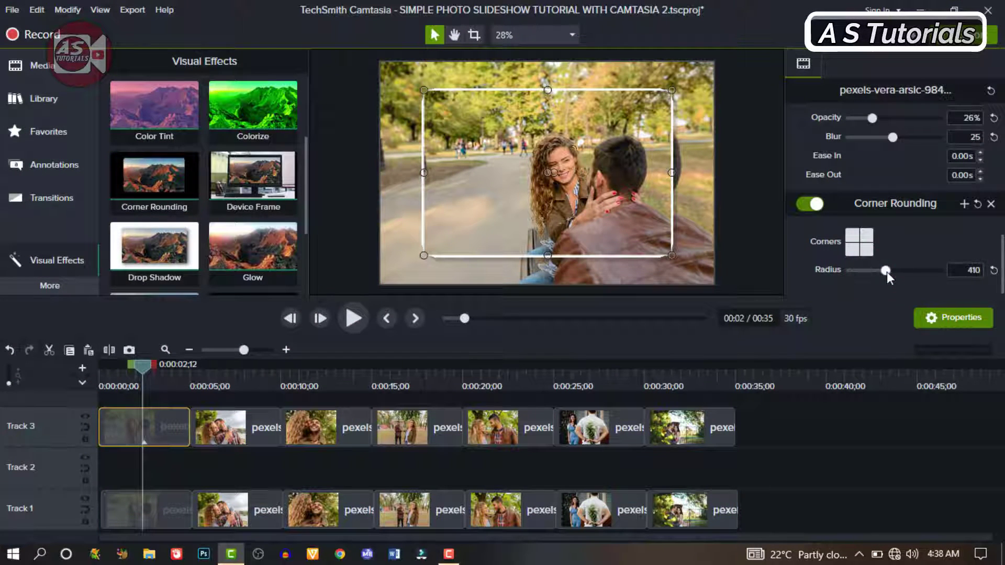
{"action": "left_click_drag", "start_coordinate": [162, 384], "coordinate": [185, 386]}
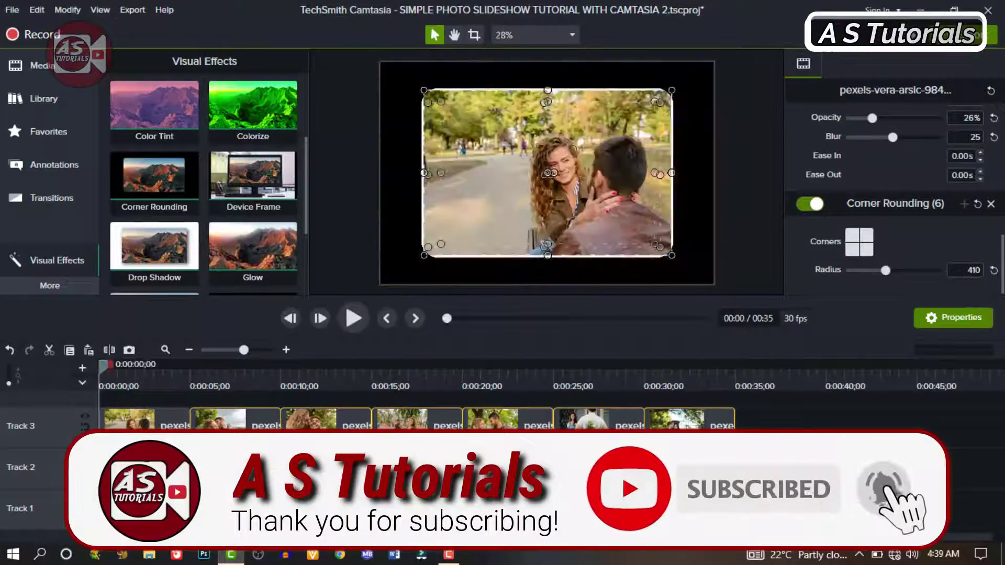
Apply Pop Up to the first top photo and Fly In to the second.
{"action": "left_click", "coordinate": [73, 290]}
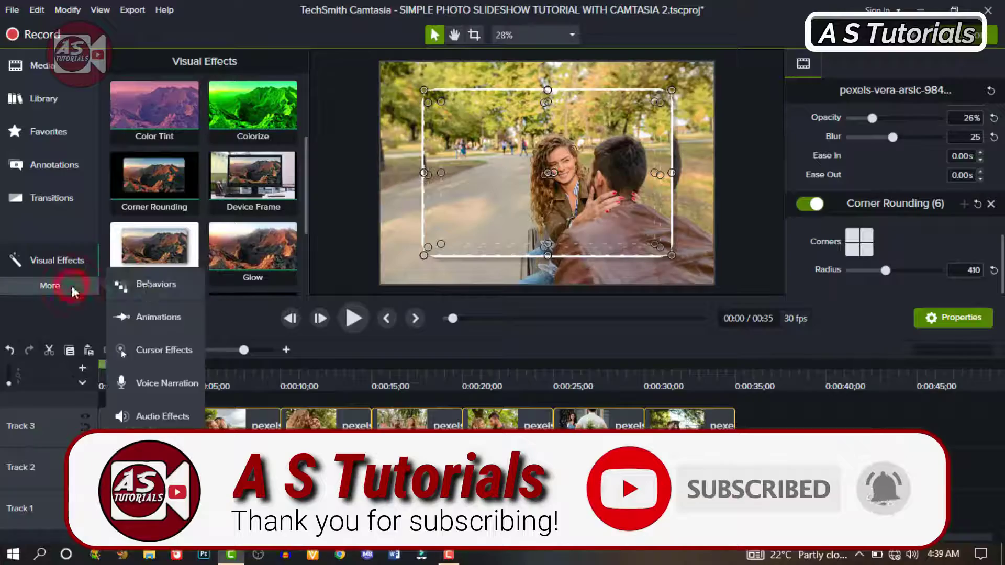
{"action": "left_click", "coordinate": [156, 284]}
{"action": "left_click_drag", "start_coordinate": [252, 249], "coordinate": [146, 427]}
{"action": "left_click", "coordinate": [354, 319]}
{"action": "left_click_drag", "start_coordinate": [253, 178], "coordinate": [238, 428]}
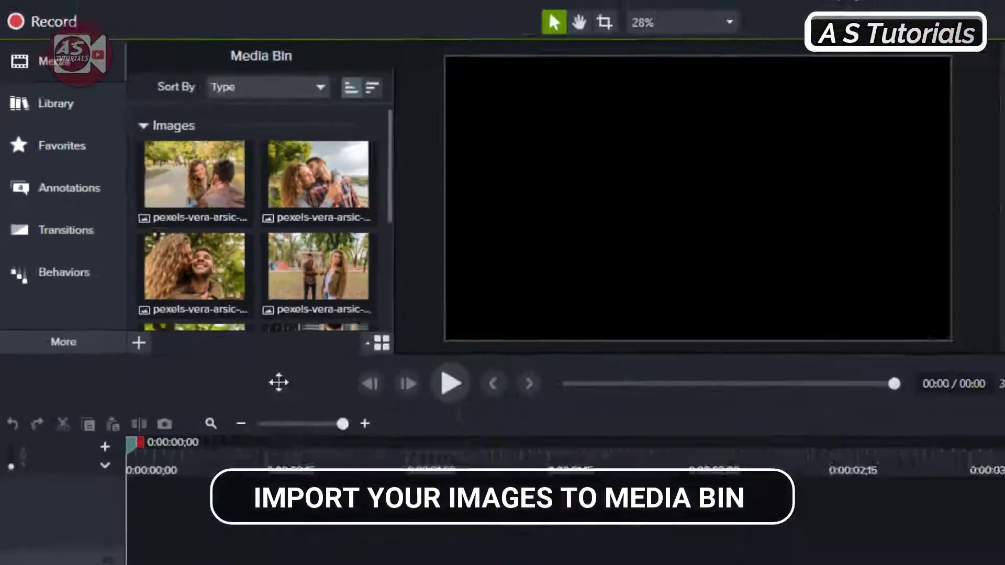
Select the first through seventh photos in the Media Bin and drag them onto Track 2.
{"action": "scroll", "coordinate": [264, 232], "scroll_direction": "down", "scroll_amount": 2}
{"action": "scroll", "coordinate": [264, 233], "scroll_direction": "up", "scroll_amount": 2}
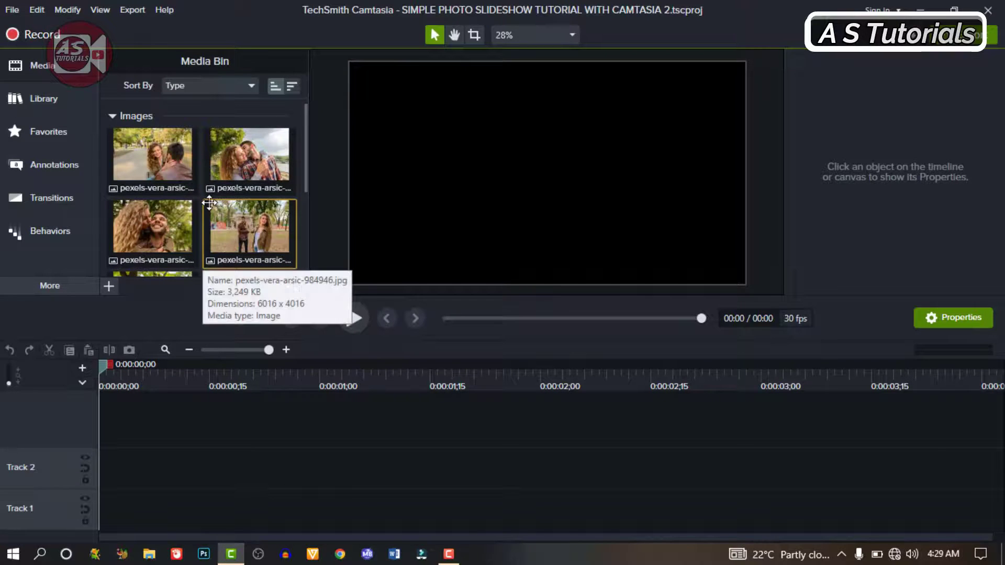
{"action": "left_click", "coordinate": [155, 147]}
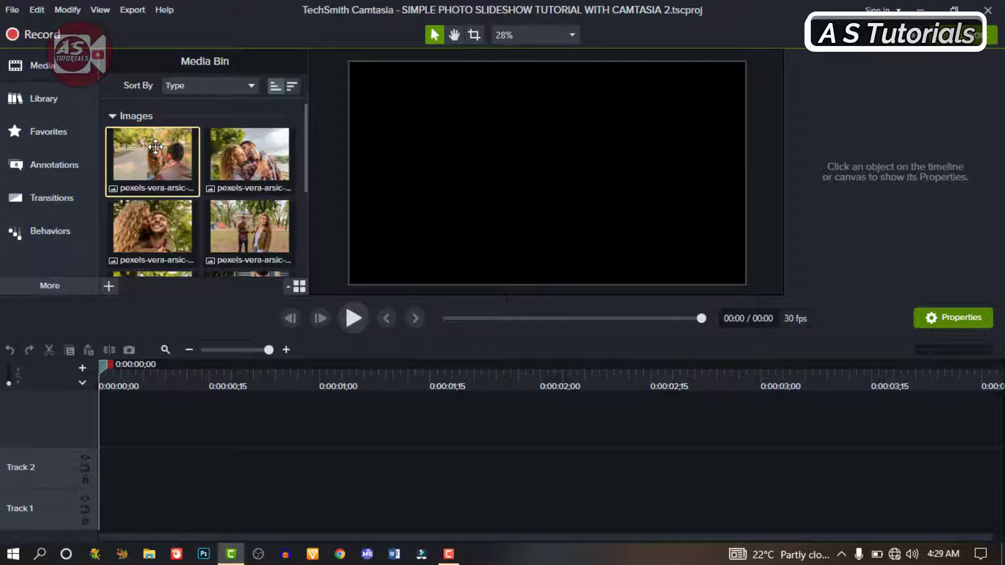
{"action": "scroll", "coordinate": [156, 146], "scroll_direction": "down", "scroll_amount": 3}
{"action": "left_click", "coordinate": [177, 241], "text": "shift"}
{"action": "scroll", "coordinate": [177, 241], "scroll_direction": "down", "scroll_amount": 1}
{"action": "left_click_drag", "start_coordinate": [157, 246], "coordinate": [233, 485]}
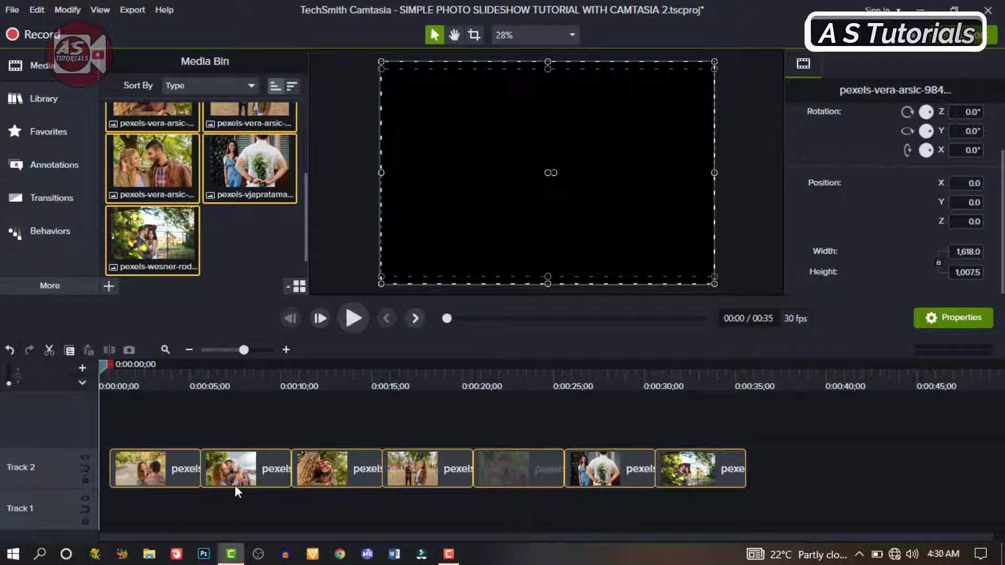
Copy the seven Track 2 clips and paste them onto Track 1.
{"action": "left_click", "coordinate": [801, 502]}
{"action": "left_click_drag", "start_coordinate": [751, 502], "coordinate": [110, 459]}
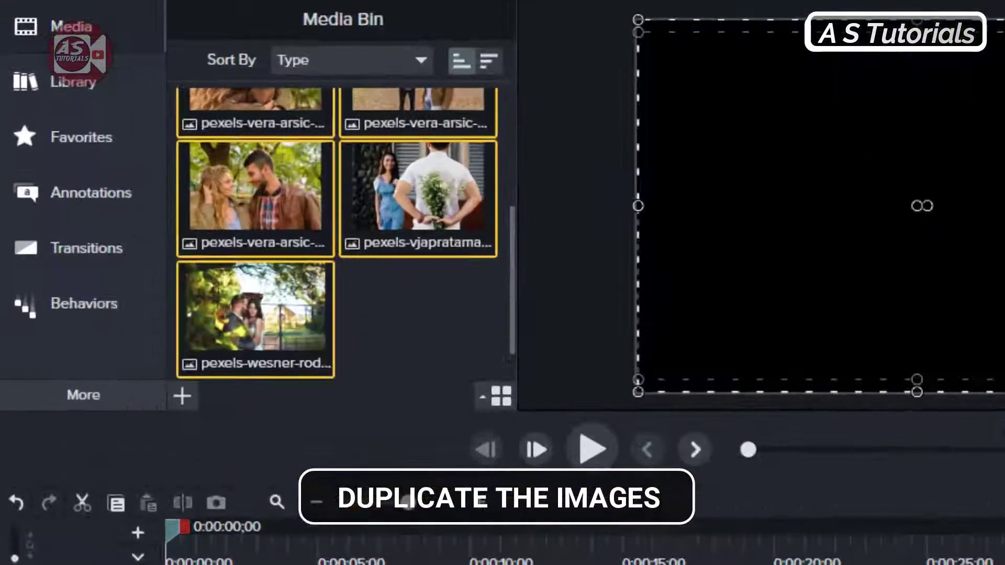
{"action": "right_click", "coordinate": [413, 557]}
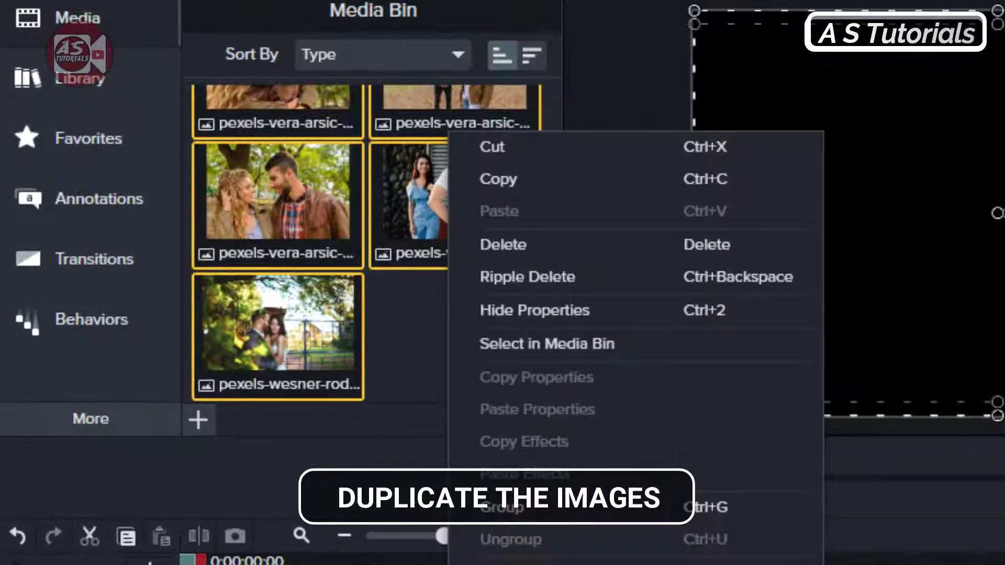
{"action": "left_click", "coordinate": [497, 179]}
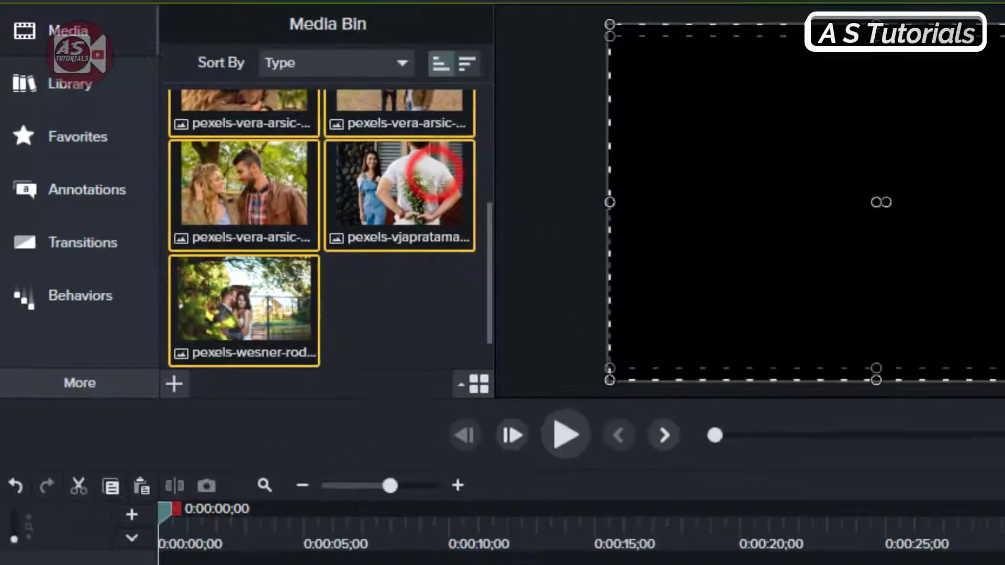
{"action": "right_click", "coordinate": [101, 518]}
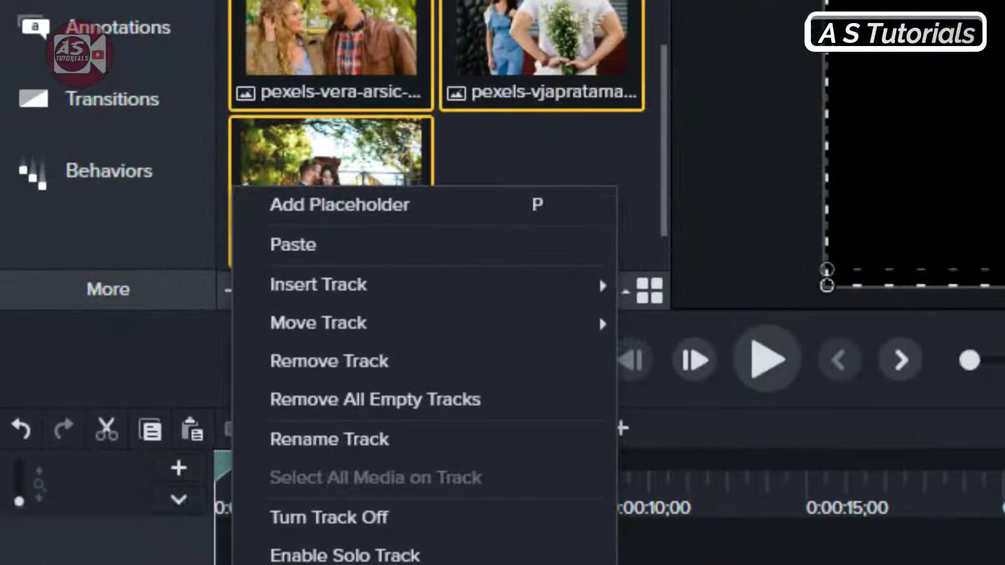
{"action": "left_click", "coordinate": [597, 245]}
Move the Track 2 clips up onto a new Track 3.
{"action": "left_click", "coordinate": [768, 501]}
{"action": "left_click_drag", "start_coordinate": [767, 460], "coordinate": [135, 475]}
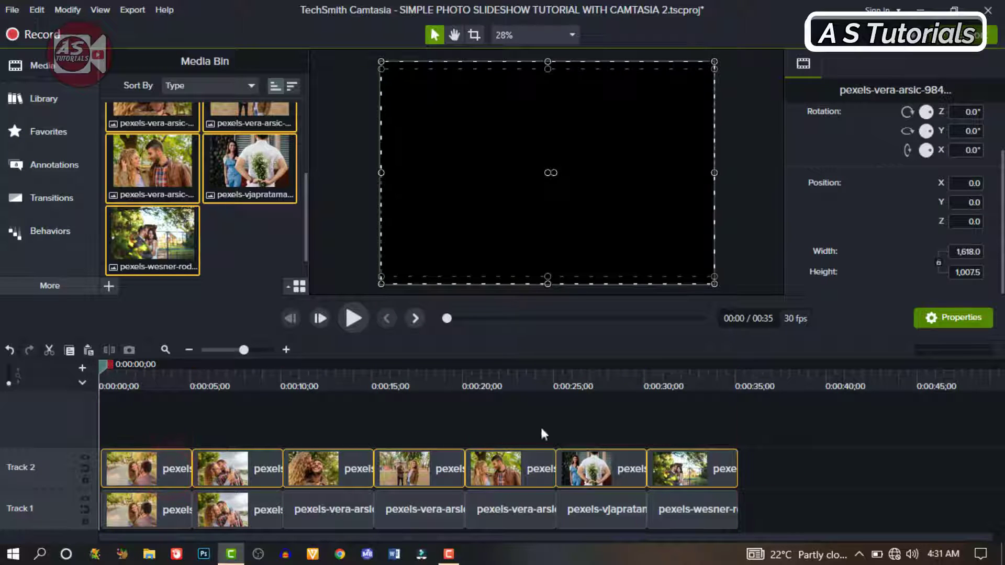
{"action": "left_click", "coordinate": [589, 422]}
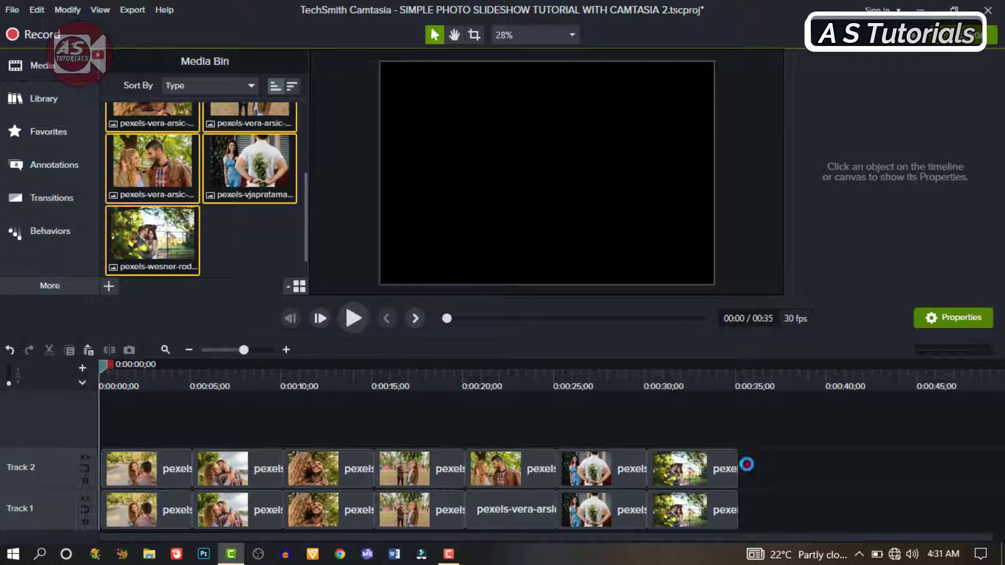
{"action": "left_click", "coordinate": [48, 472]}
{"action": "left_click_drag", "start_coordinate": [369, 463], "coordinate": [370, 464]}
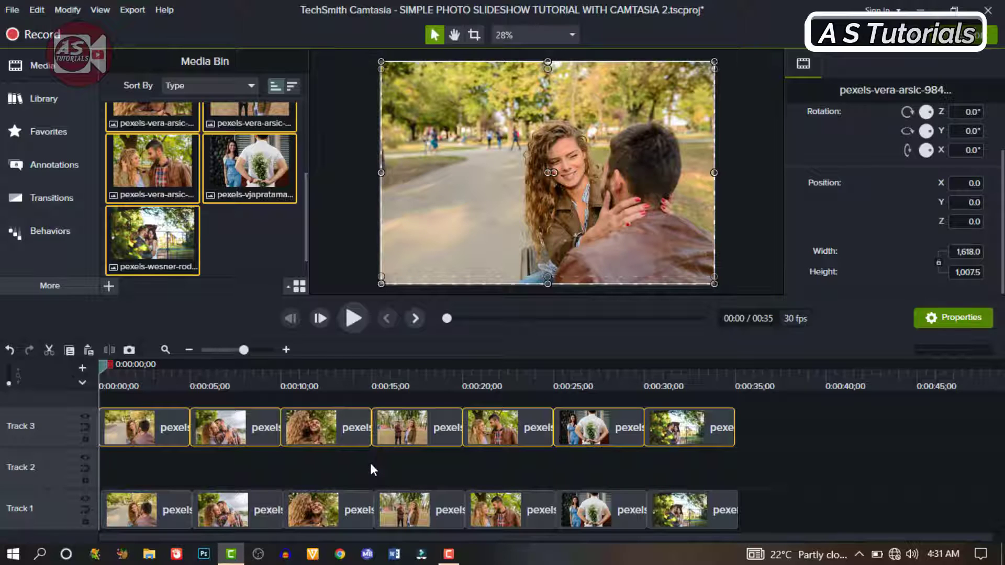
{"action": "left_click", "coordinate": [460, 454]}
{"action": "left_click", "coordinate": [123, 375]}
Check each Track 3 photo and enlarge the last one until it fills the canvas.
{"action": "left_click", "coordinate": [136, 424]}
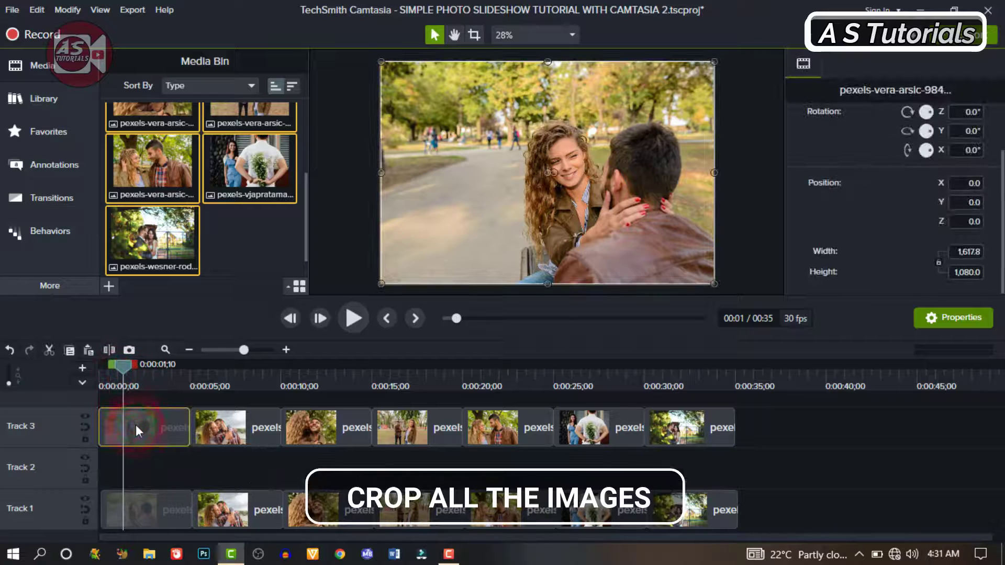
{"action": "left_click", "coordinate": [243, 382]}
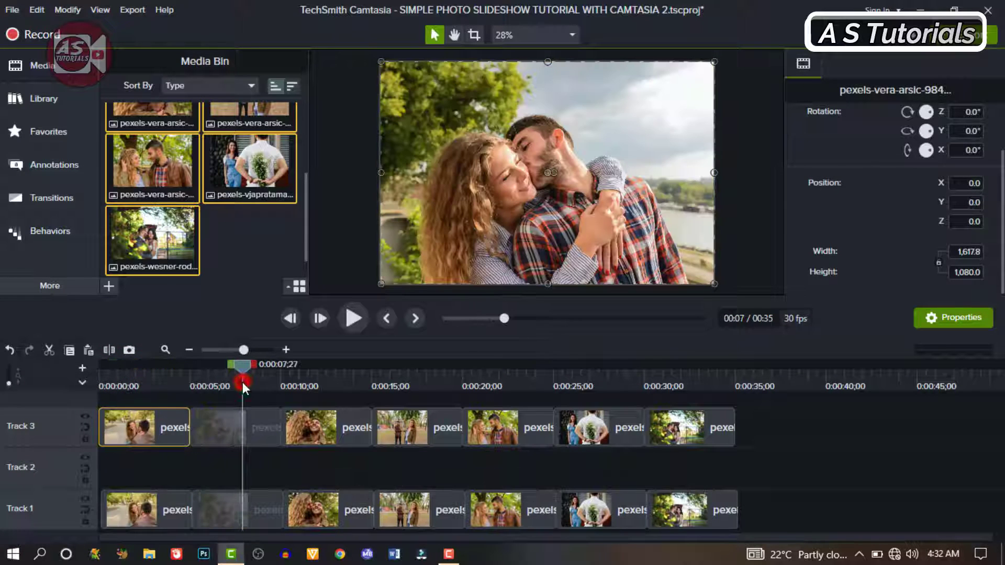
{"action": "left_click", "coordinate": [328, 386]}
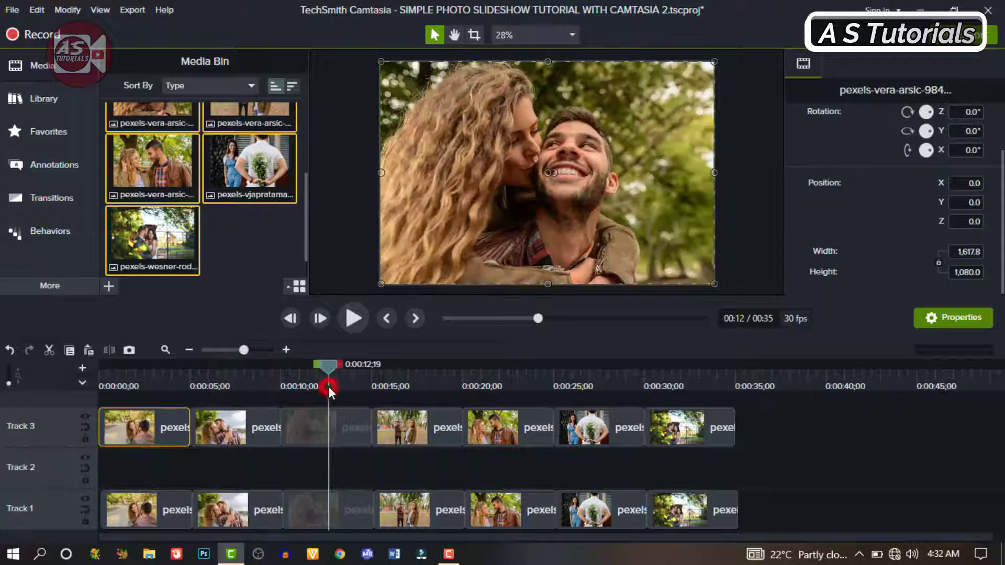
{"action": "left_click_drag", "start_coordinate": [328, 386], "coordinate": [661, 376]}
{"action": "left_click", "coordinate": [680, 426]}
{"action": "mouse_move", "coordinate": [381, 61]}
{"action": "left_mouse_down"}
{"action": "mouse_move", "coordinate": [364, 48]}
{"action": "mouse_move", "coordinate": [363, 61]}
{"action": "left_mouse_up"}
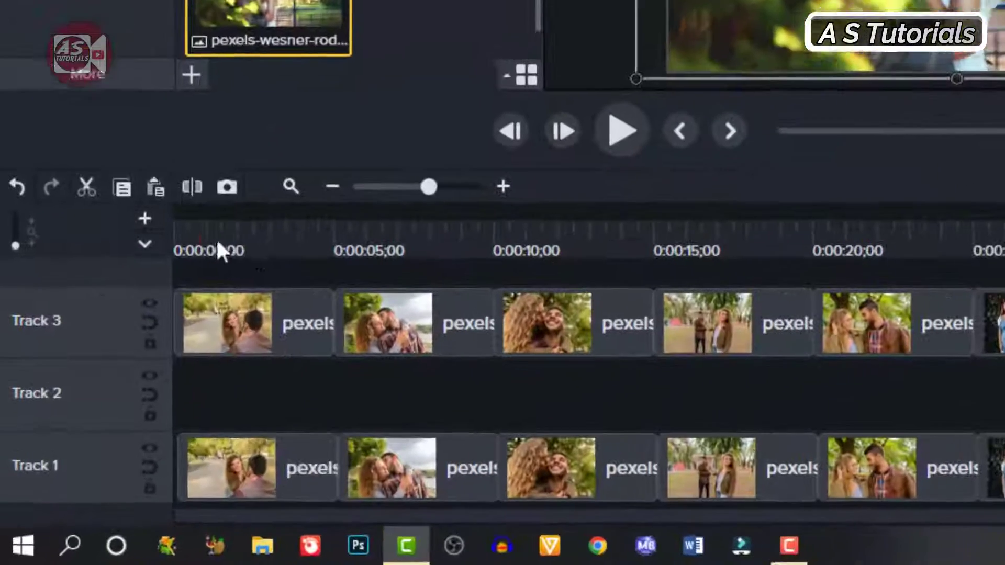
{"action": "left_click", "coordinate": [122, 380]}
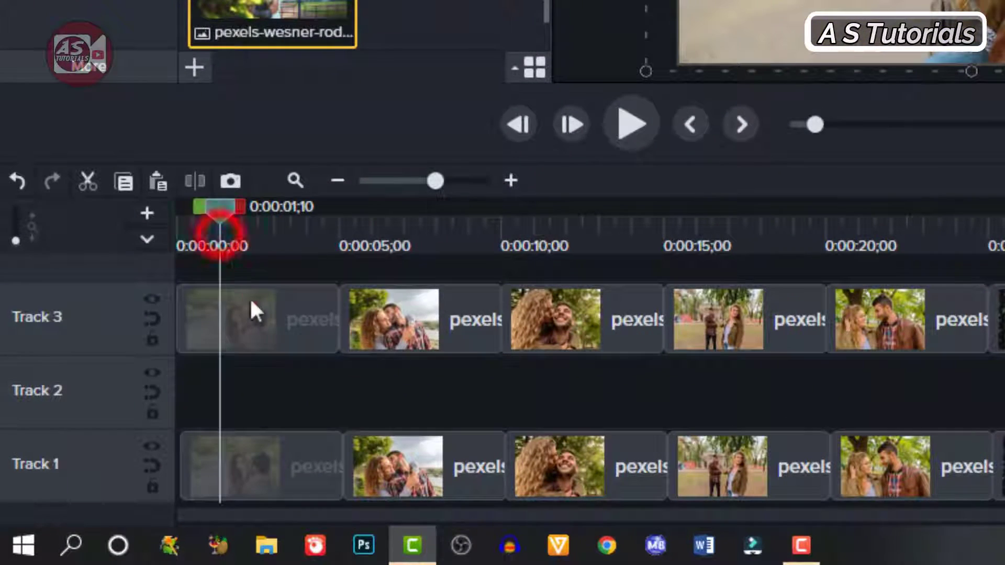
{"action": "left_click", "coordinate": [143, 421]}
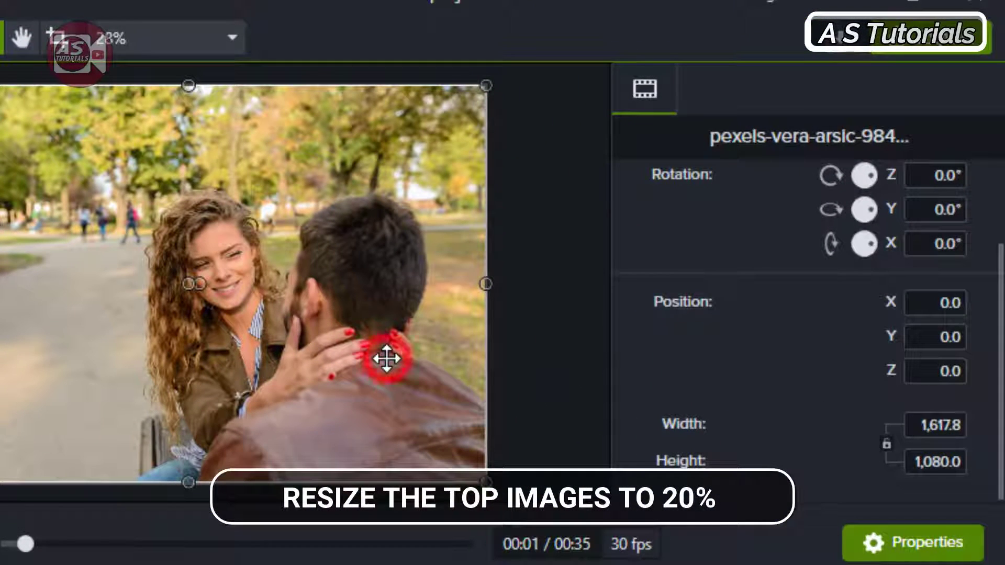
Set the Scale of the first and second Track 3 photos to 20% in Properties.
{"action": "scroll", "coordinate": [800, 321], "scroll_direction": "up", "scroll_amount": 3}
{"action": "left_click", "coordinate": [939, 191]}
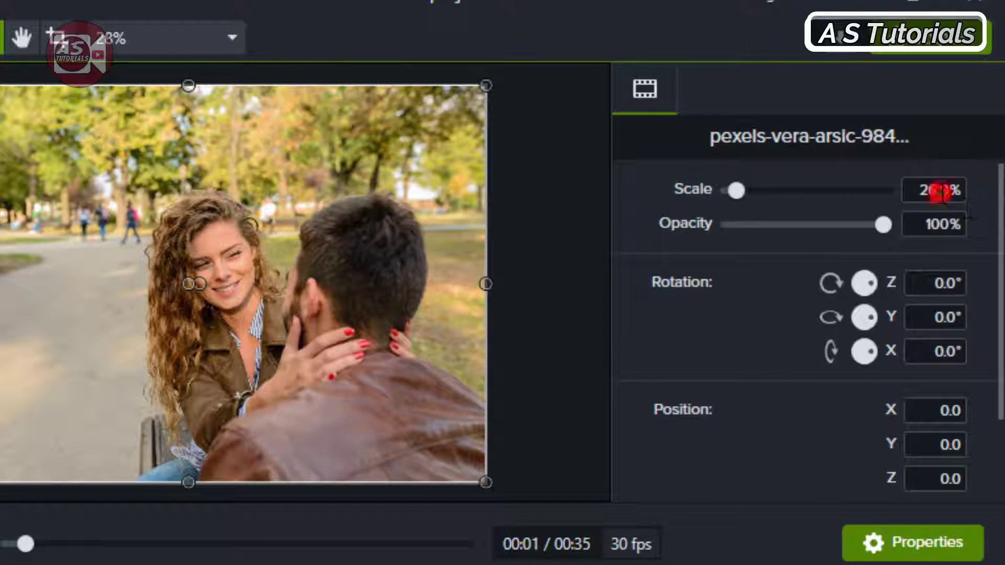
{"action": "type", "text": "20"}
{"action": "key", "text": "Return"}
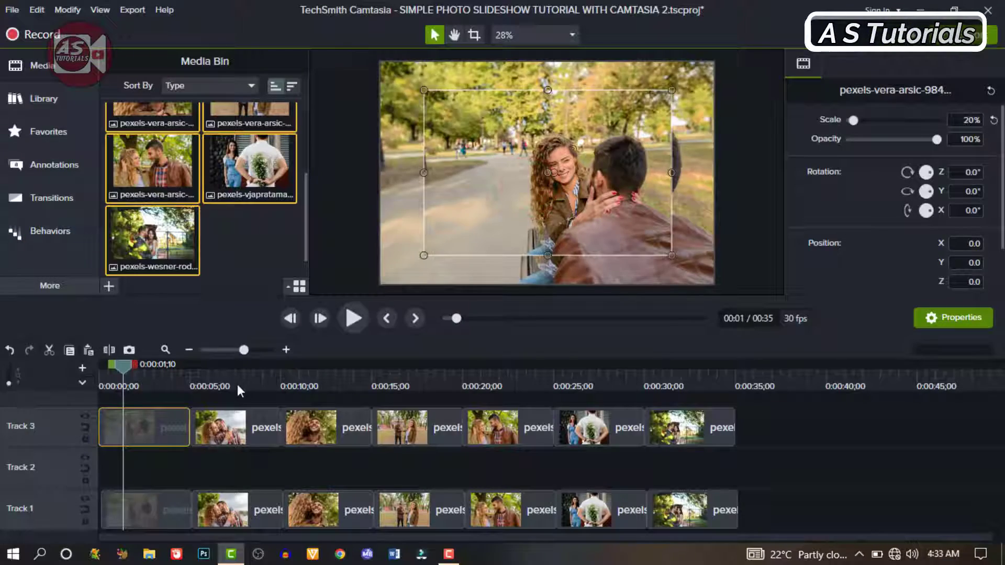
{"action": "left_click", "coordinate": [238, 384]}
{"action": "left_click", "coordinate": [257, 428]}
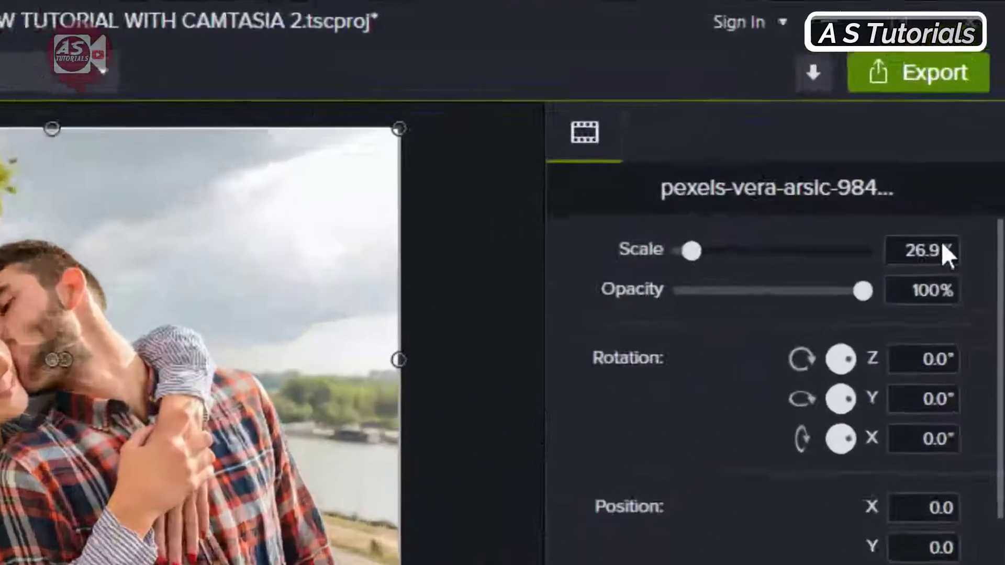
{"action": "left_click", "coordinate": [942, 247]}
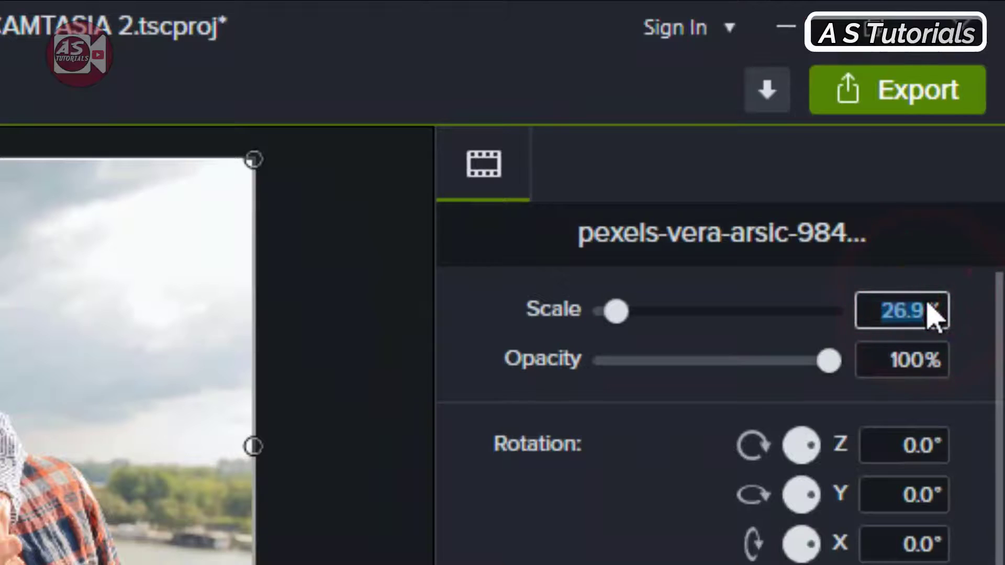
{"action": "type", "text": "2"}
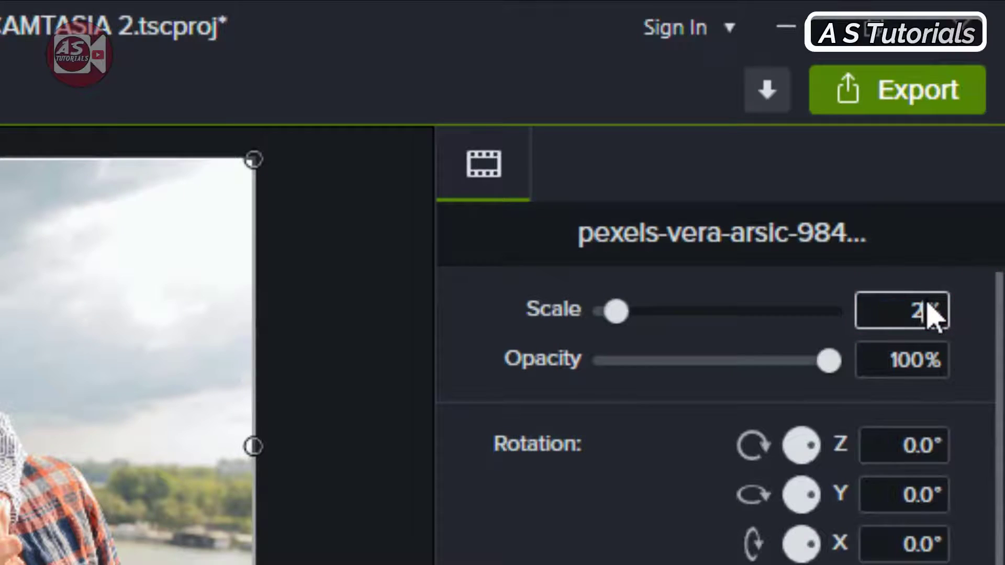
{"action": "type", "text": "0"}
{"action": "key", "text": "Return"}
{"action": "left_click", "coordinate": [740, 248]}
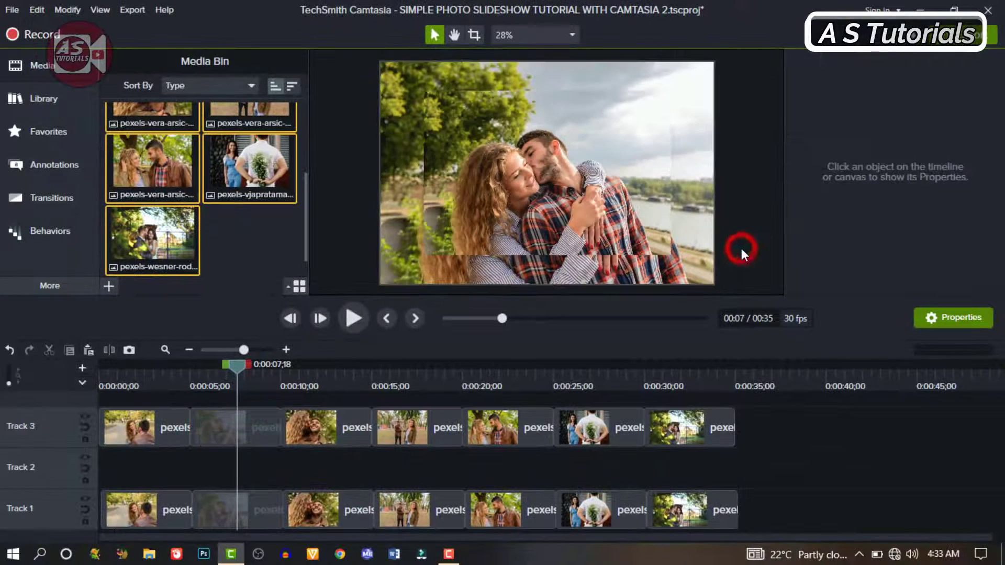
{"action": "left_click", "coordinate": [328, 375]}
{"action": "left_click", "coordinate": [337, 426]}
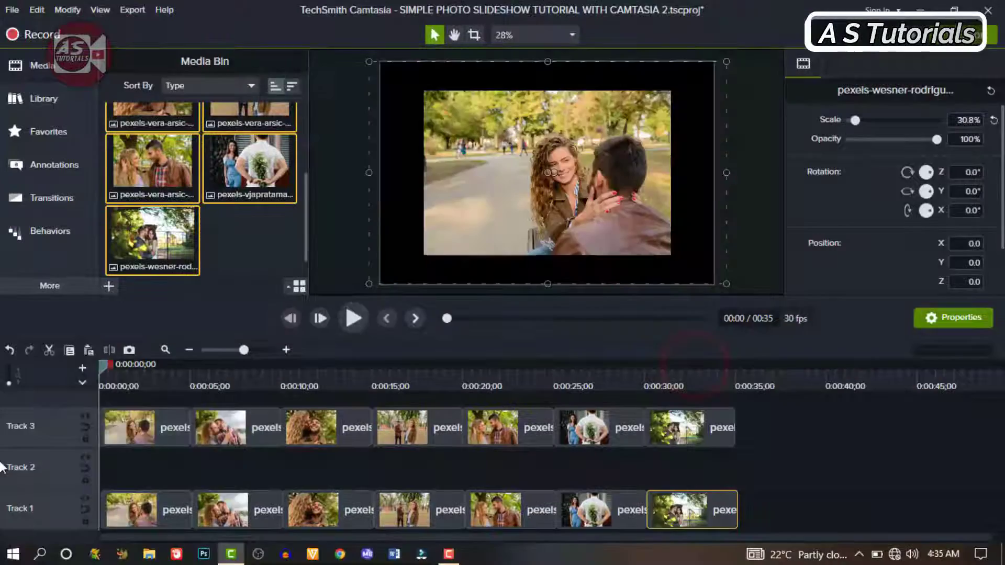
Add a Border effect to the first Track 3 photo and raise its thickness to 10.
{"action": "left_click", "coordinate": [147, 429]}
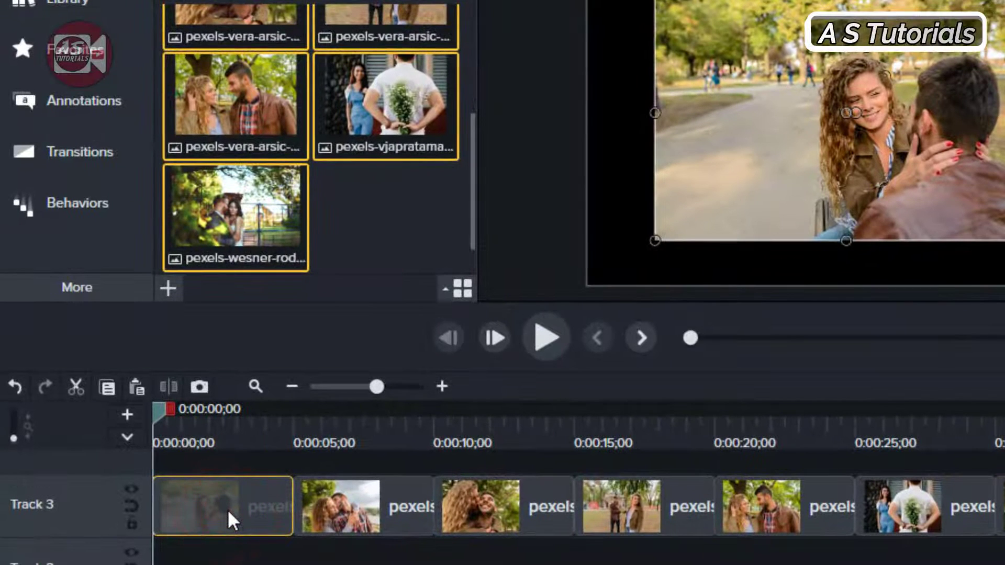
{"action": "left_click", "coordinate": [87, 289]}
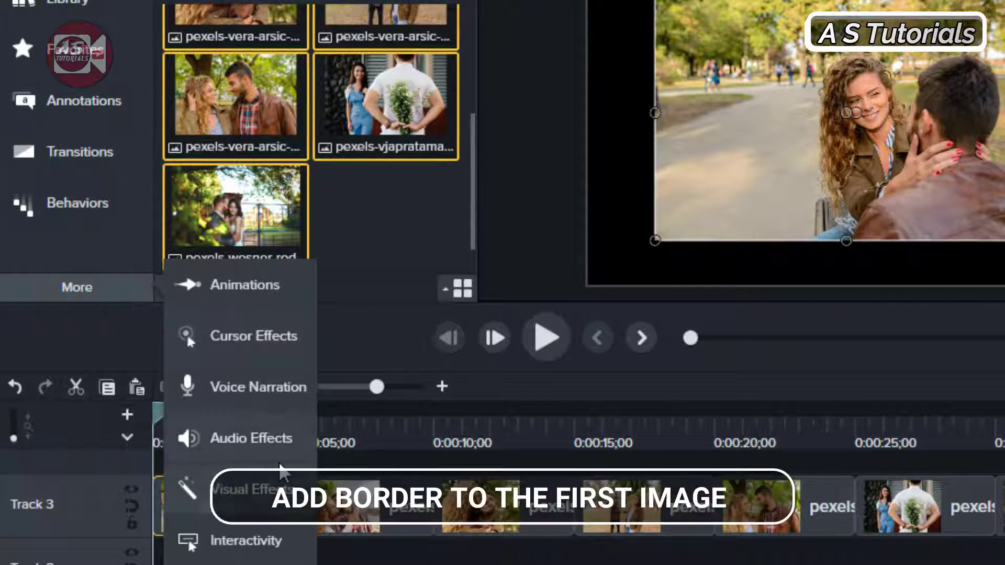
{"action": "left_click", "coordinate": [263, 494]}
{"action": "left_click_drag", "start_coordinate": [235, 12], "coordinate": [246, 510]}
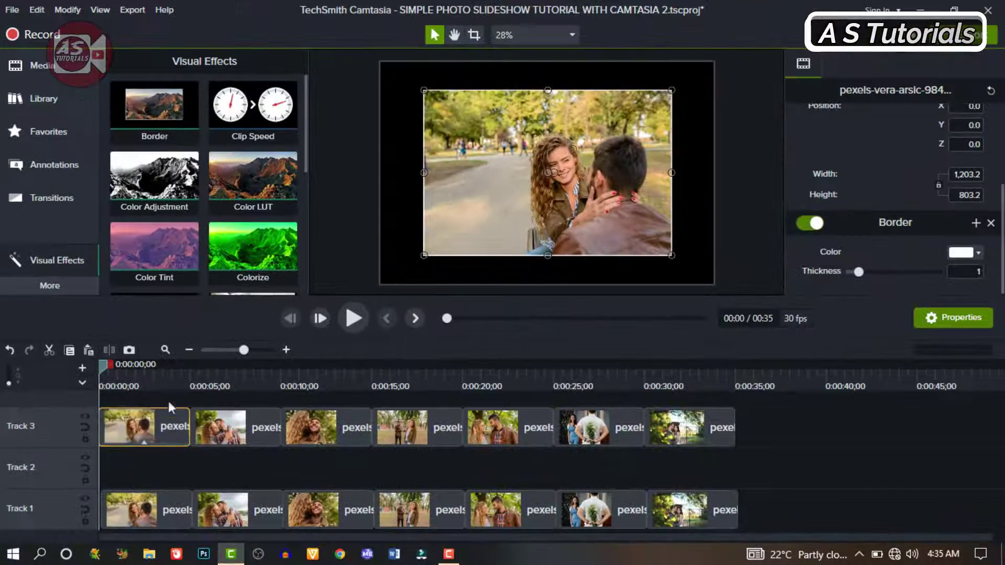
{"action": "left_click", "coordinate": [250, 500]}
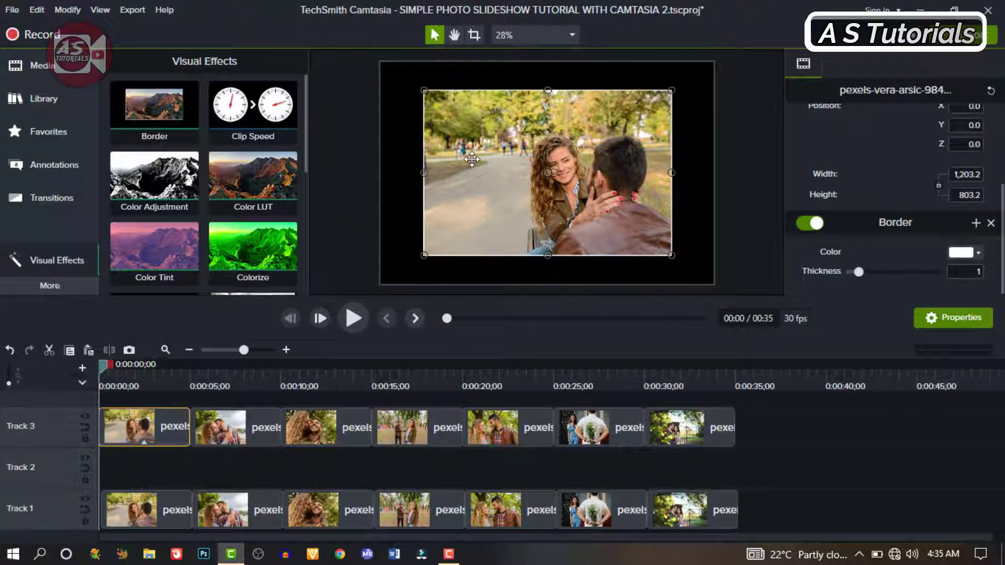
{"action": "left_click", "coordinate": [142, 386]}
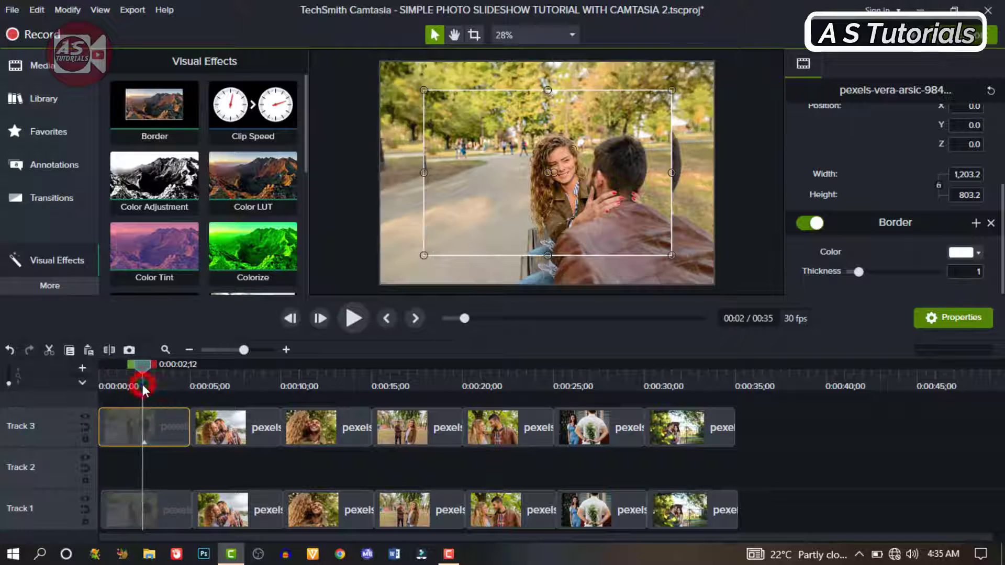
{"action": "left_click_drag", "start_coordinate": [855, 270], "coordinate": [952, 267]}
Add Drop Shadow and Corner Rounding to the first photo, raising the radius to 410.
{"action": "scroll", "coordinate": [187, 202], "scroll_direction": "down", "scroll_amount": 3}
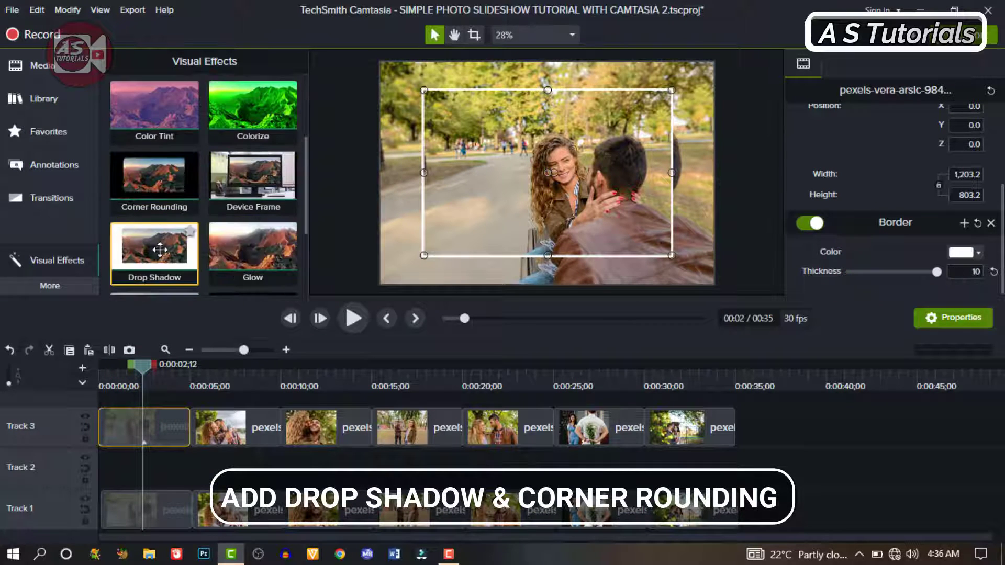
{"action": "left_click_drag", "start_coordinate": [160, 249], "coordinate": [152, 425]}
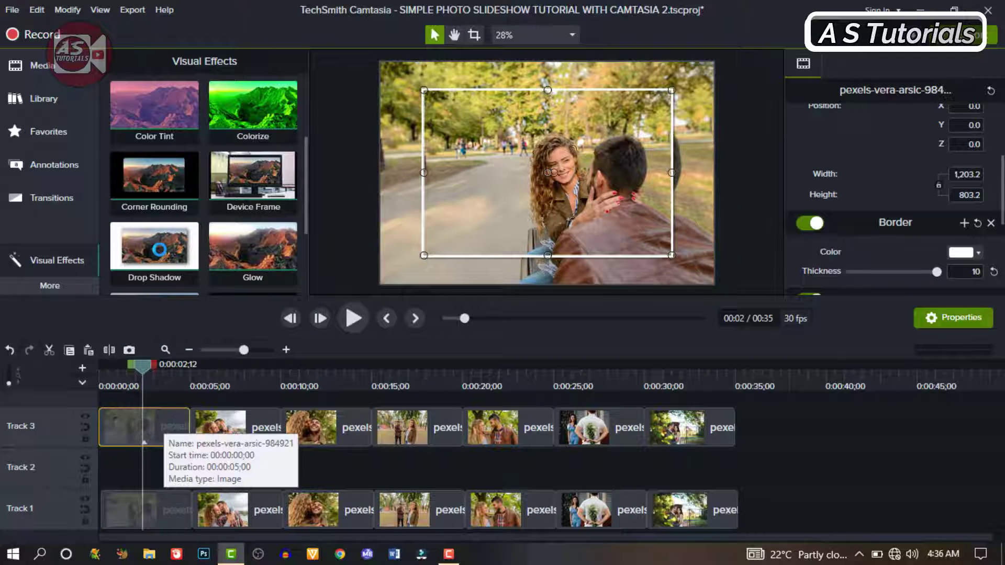
{"action": "scroll", "coordinate": [780, 251], "scroll_direction": "down", "scroll_amount": 5}
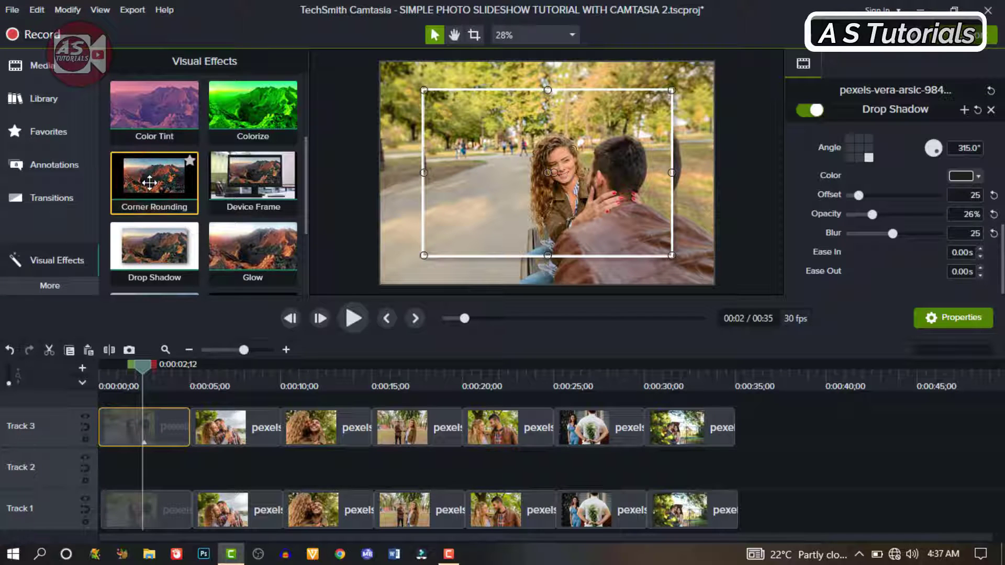
{"action": "left_click_drag", "start_coordinate": [149, 180], "coordinate": [150, 429]}
{"action": "scroll", "coordinate": [912, 246], "scroll_direction": "down", "scroll_amount": 2}
{"action": "left_click_drag", "start_coordinate": [850, 269], "coordinate": [877, 268]}
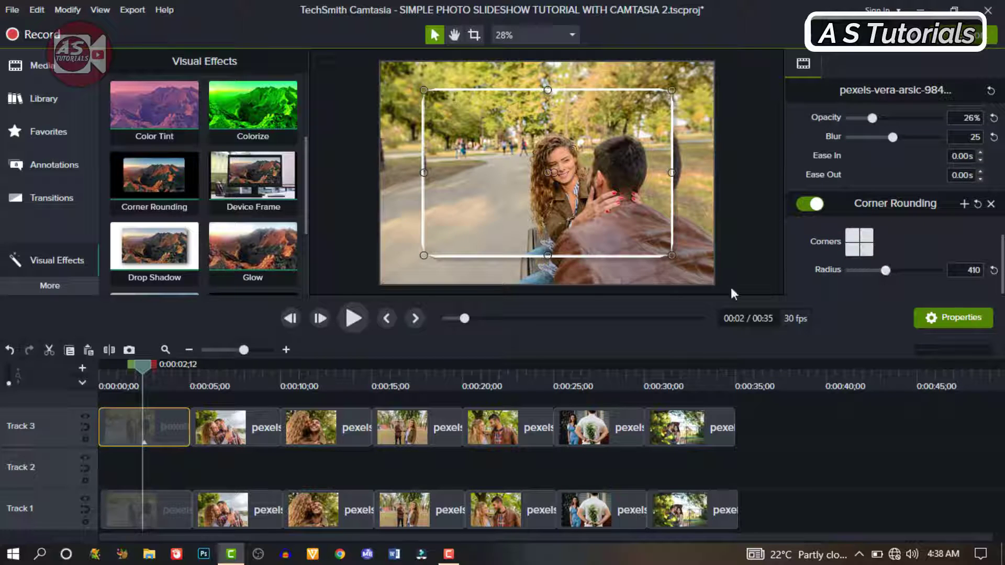
{"action": "left_click_drag", "start_coordinate": [118, 385], "coordinate": [141, 366]}
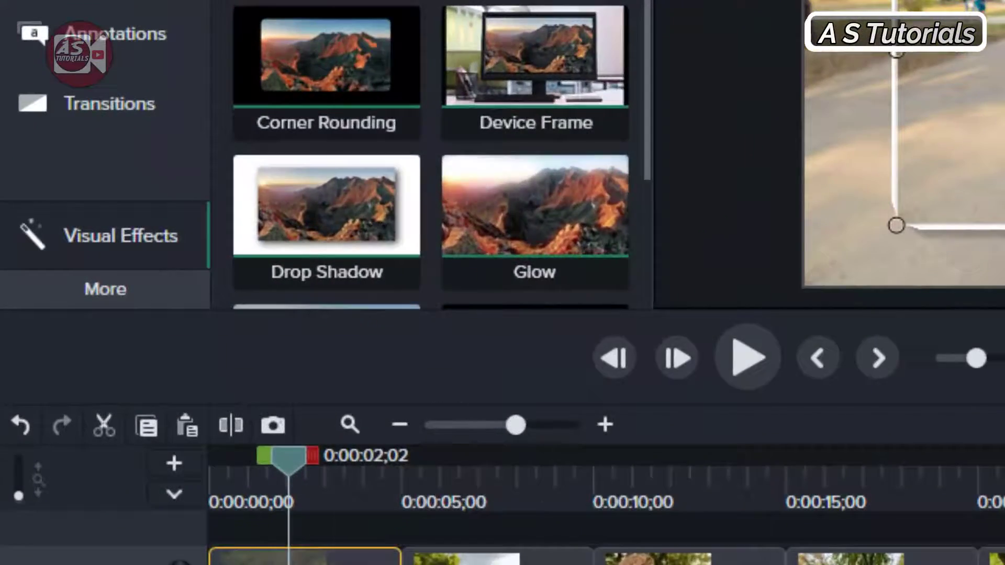
Copy the first photo's effects and paste them onto the other six Track 3 photos, then preview.
{"action": "right_click", "coordinate": [157, 426]}
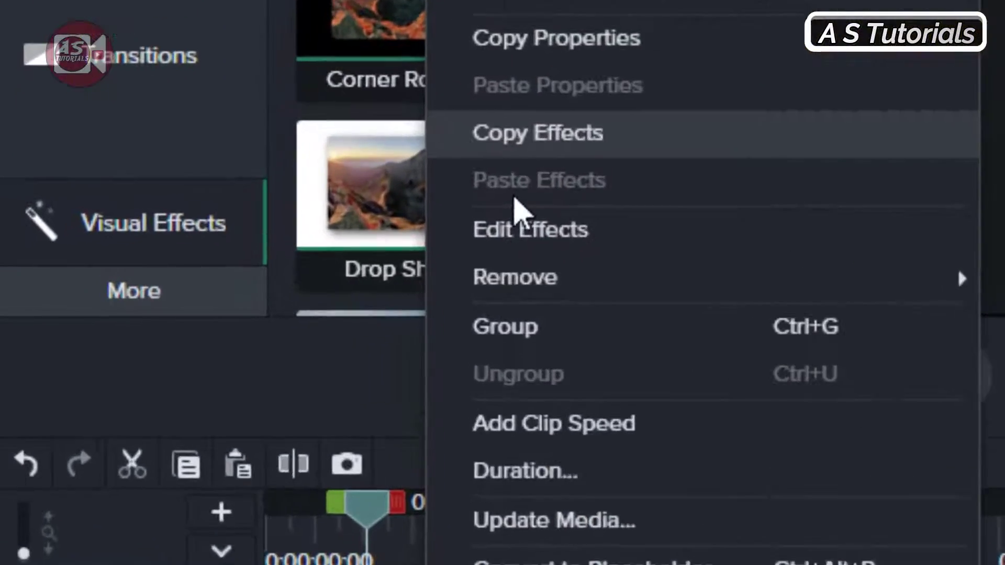
{"action": "left_click", "coordinate": [423, 160]}
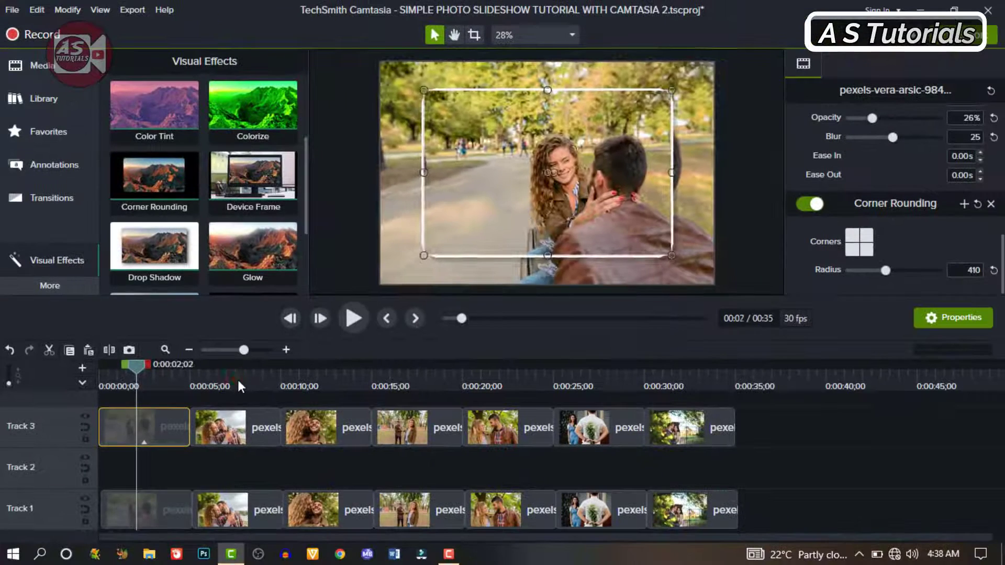
{"action": "left_click", "coordinate": [652, 549]}
{"action": "left_click_drag", "start_coordinate": [759, 425], "coordinate": [475, 431]}
{"action": "left_click_drag", "start_coordinate": [253, 431], "coordinate": [249, 431]}
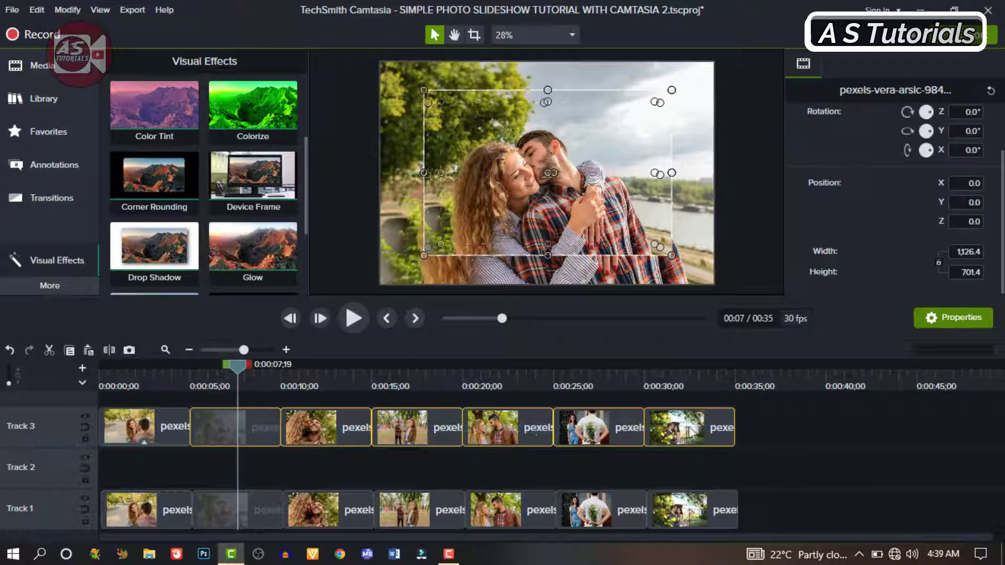
{"action": "right_click", "coordinate": [249, 431]}
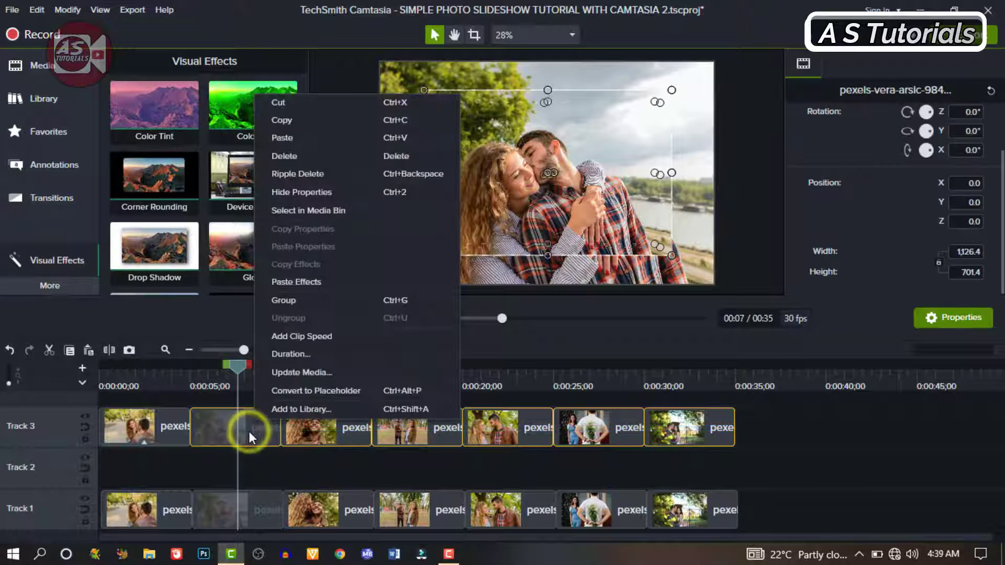
{"action": "left_click", "coordinate": [304, 282]}
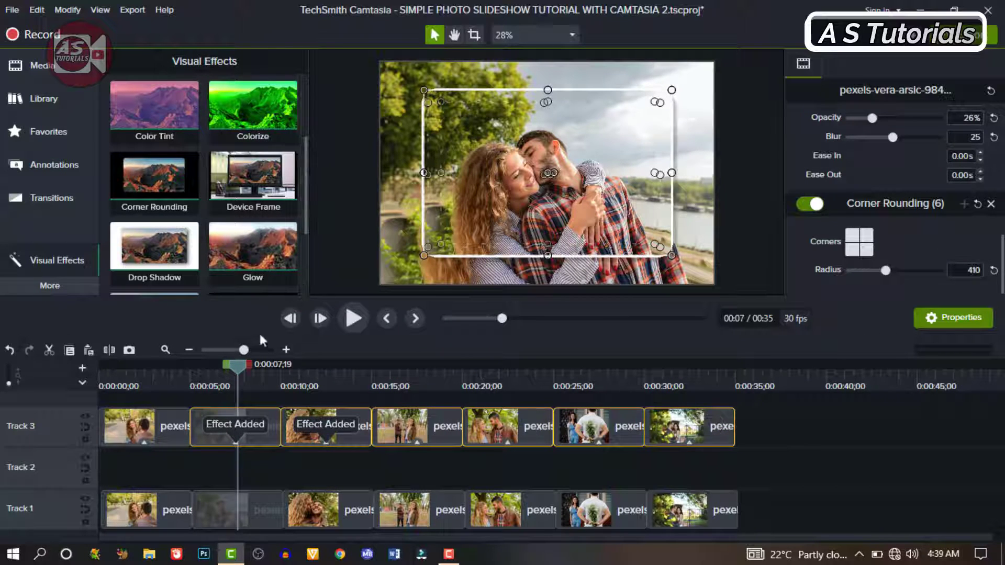
{"action": "left_click", "coordinate": [235, 364]}
{"action": "left_click_drag", "start_coordinate": [252, 366], "coordinate": [115, 443]}
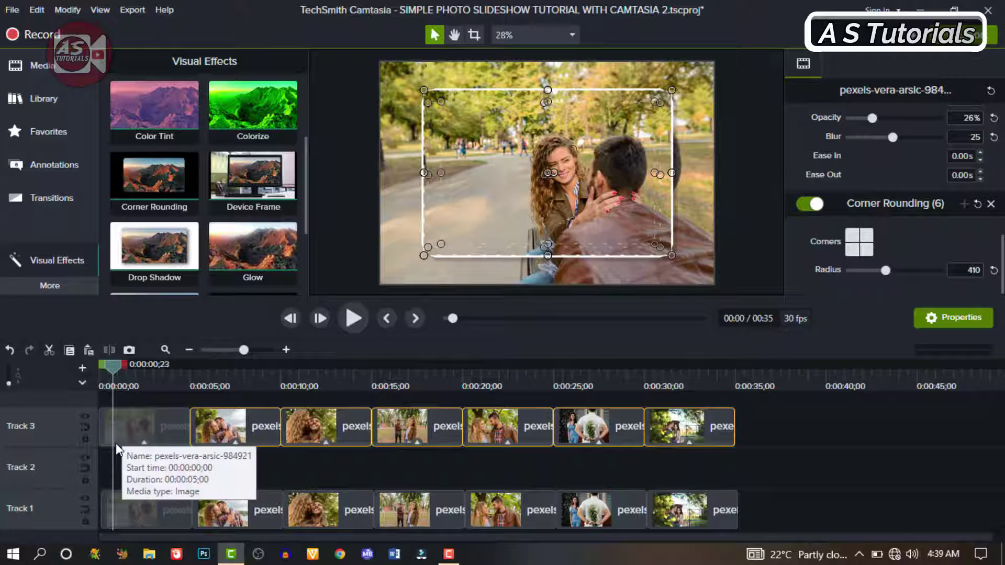
Apply Pop Up to the first photo and Fly In to the second, then preview.
{"action": "left_click", "coordinate": [71, 285]}
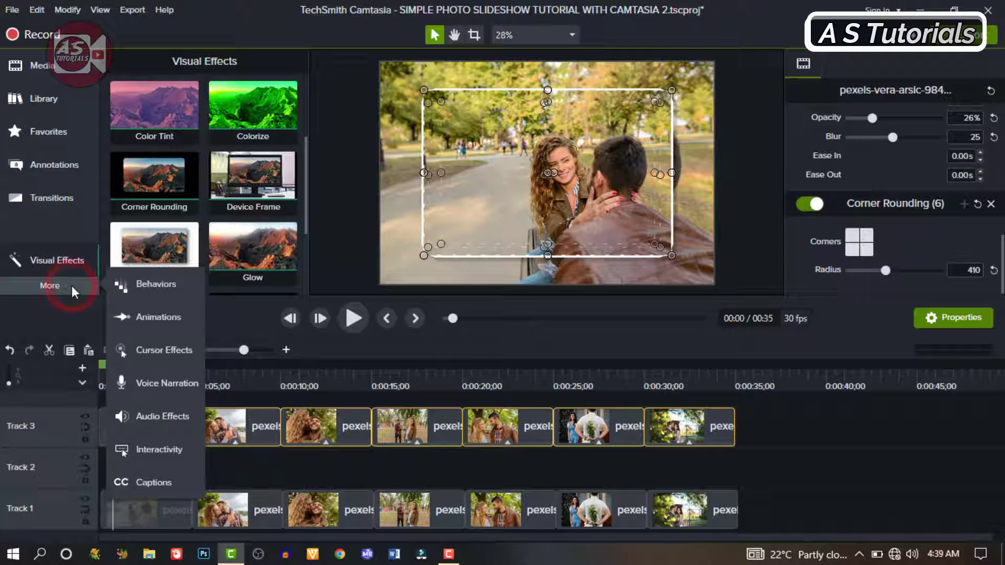
{"action": "left_click", "coordinate": [156, 284]}
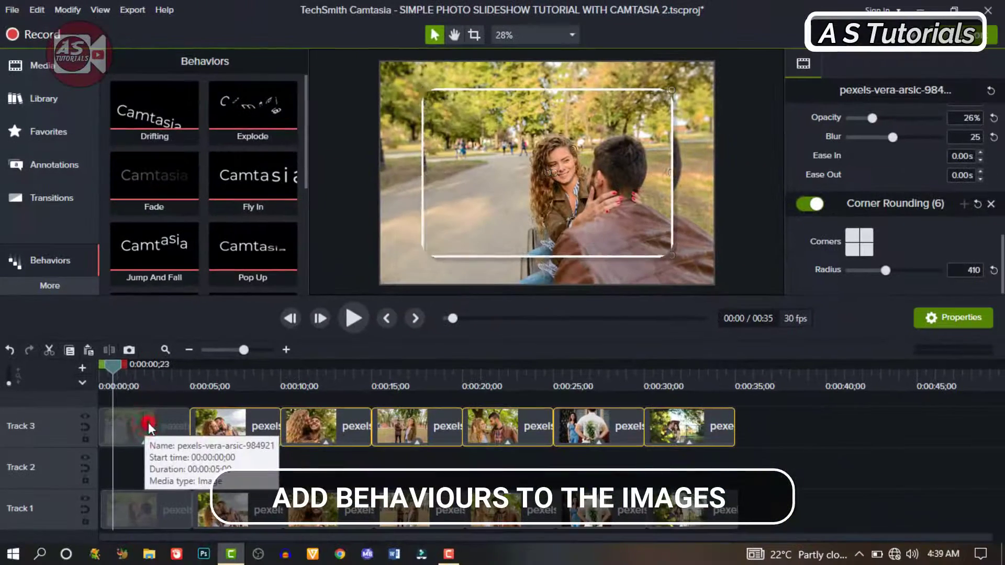
{"action": "left_click", "coordinate": [149, 425]}
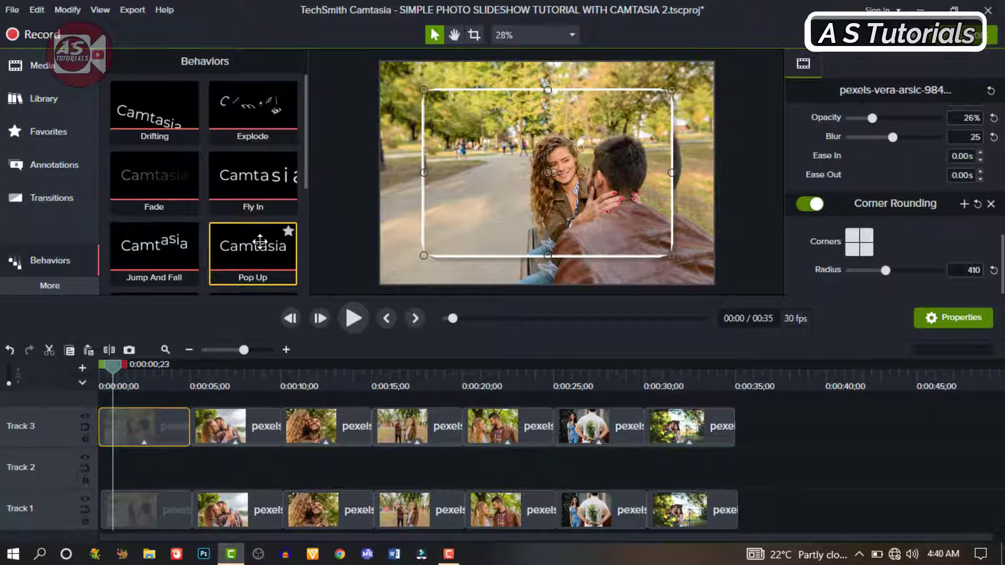
{"action": "left_click_drag", "start_coordinate": [260, 242], "coordinate": [152, 429]}
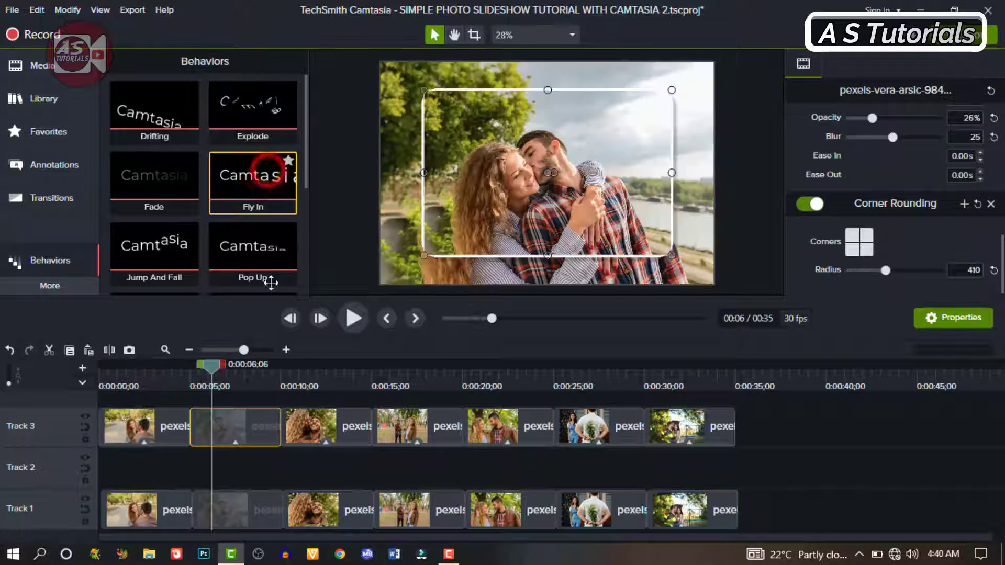
{"action": "left_click_drag", "start_coordinate": [270, 283], "coordinate": [248, 402]}
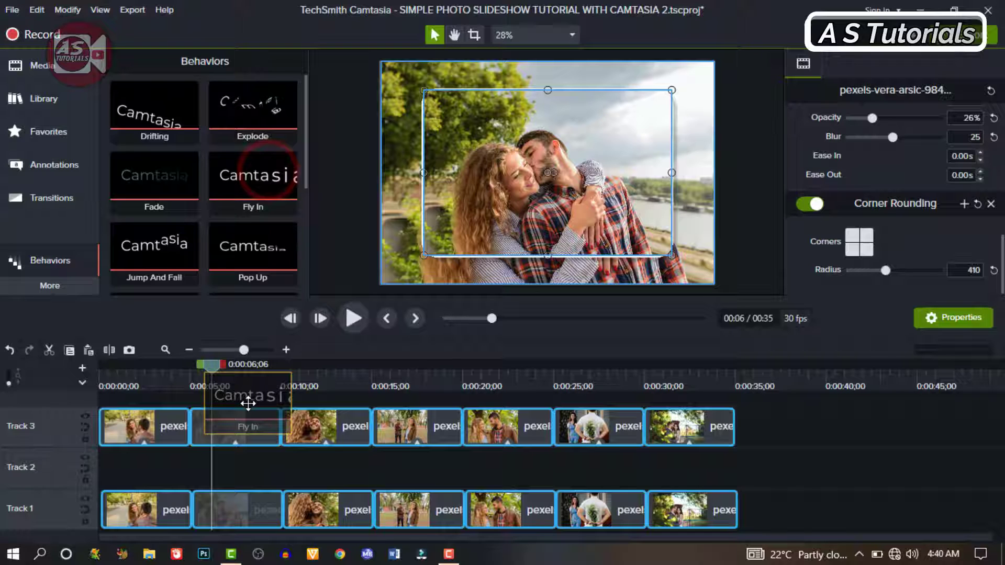
{"action": "left_click_drag", "start_coordinate": [248, 403], "coordinate": [237, 428]}
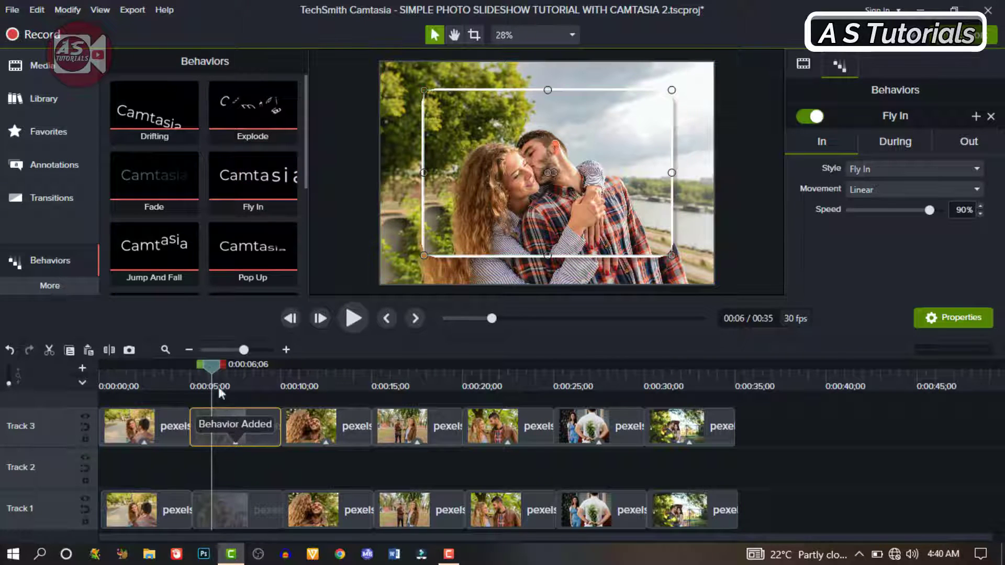
{"action": "left_click", "coordinate": [168, 381]}
{"action": "left_click", "coordinate": [352, 316]}
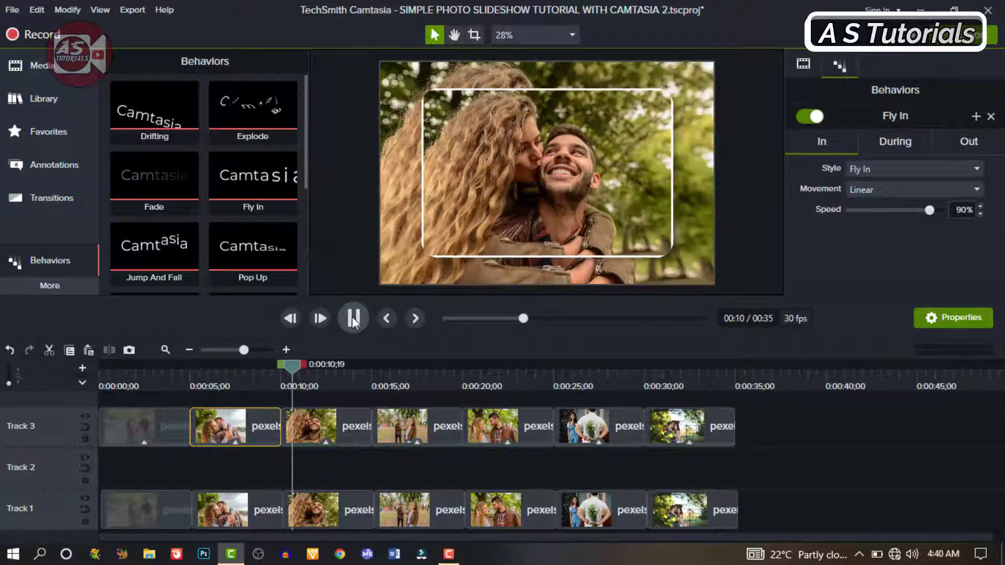
{"action": "left_click", "coordinate": [352, 316]}
Add Sliding to the third Track 3 photo and Drifting to the fourth.
{"action": "left_click", "coordinate": [302, 429]}
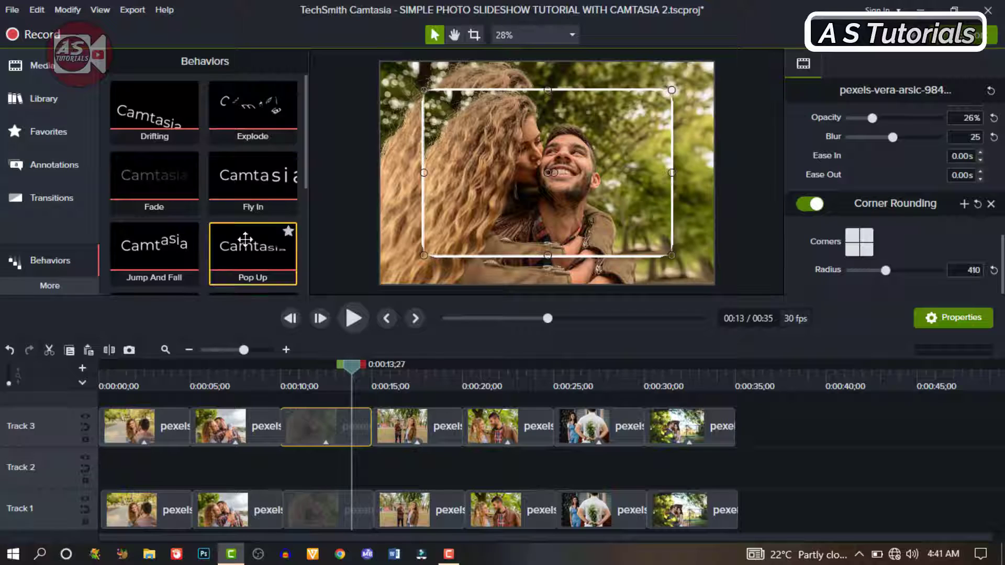
{"action": "scroll", "coordinate": [243, 238], "scroll_direction": "down", "scroll_amount": 5}
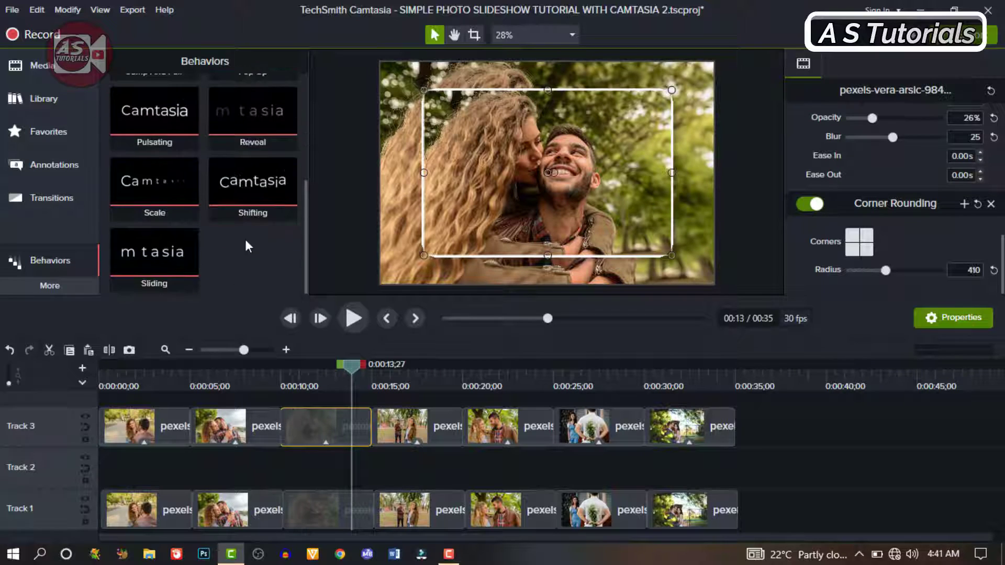
{"action": "left_click_drag", "start_coordinate": [152, 260], "coordinate": [324, 421]}
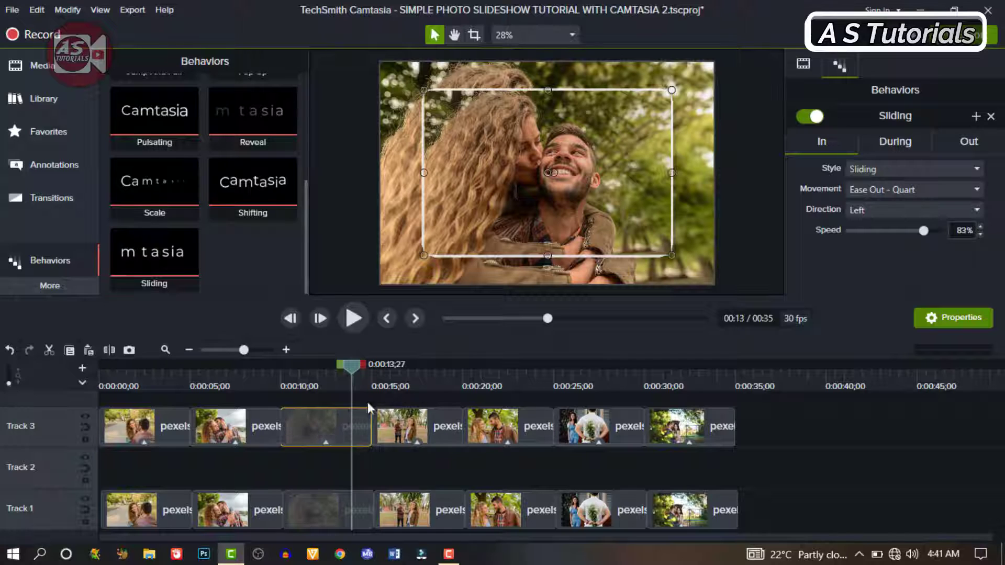
{"action": "left_click", "coordinate": [416, 380]}
{"action": "left_click", "coordinate": [408, 424]}
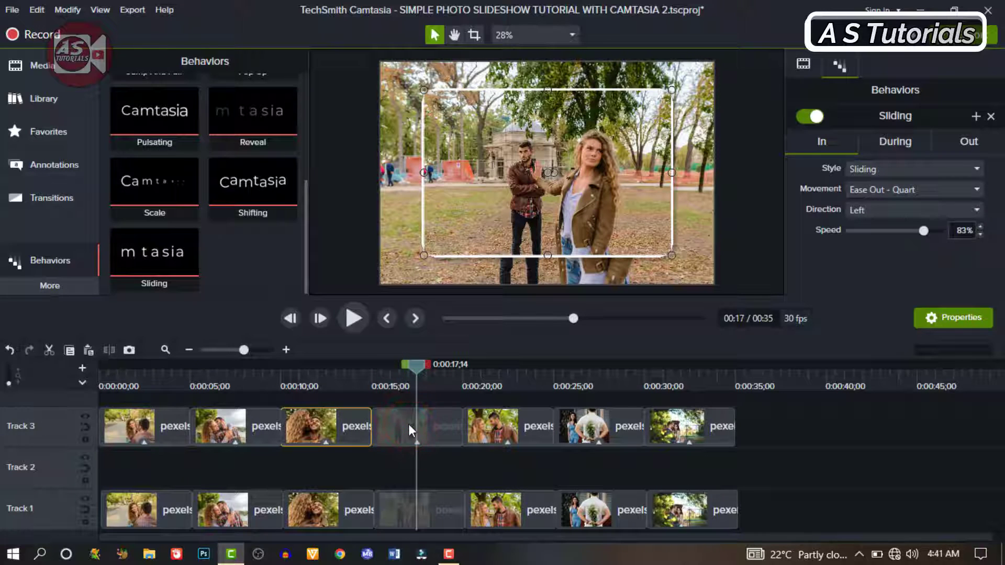
{"action": "scroll", "coordinate": [233, 196], "scroll_direction": "up", "scroll_amount": 1}
{"action": "scroll", "coordinate": [234, 197], "scroll_direction": "up", "scroll_amount": 2}
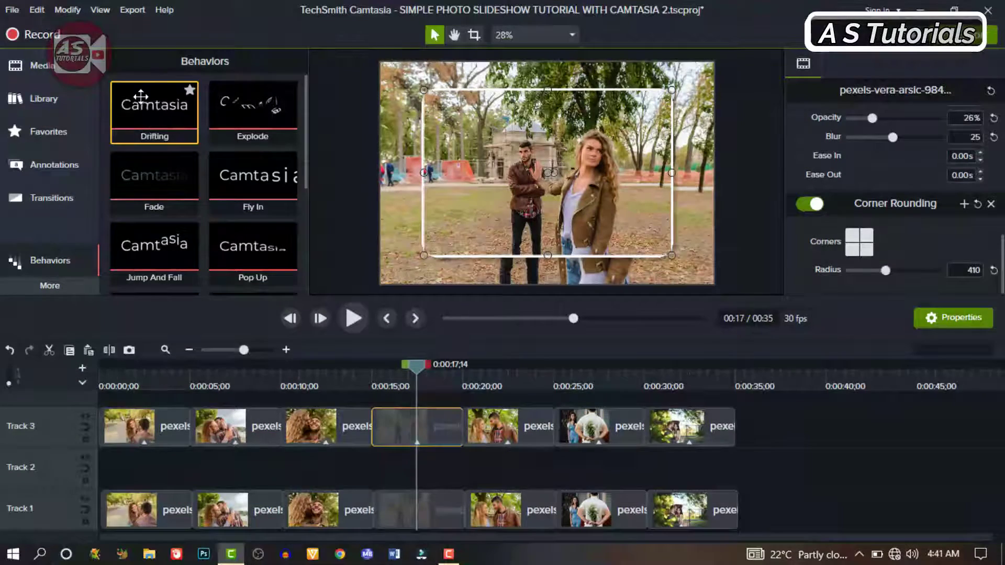
{"action": "left_click_drag", "start_coordinate": [141, 97], "coordinate": [417, 424]}
Add Reveal, Scale and Pulsating to the fifth, sixth and seventh photos and play the ending.
{"action": "left_click", "coordinate": [516, 422]}
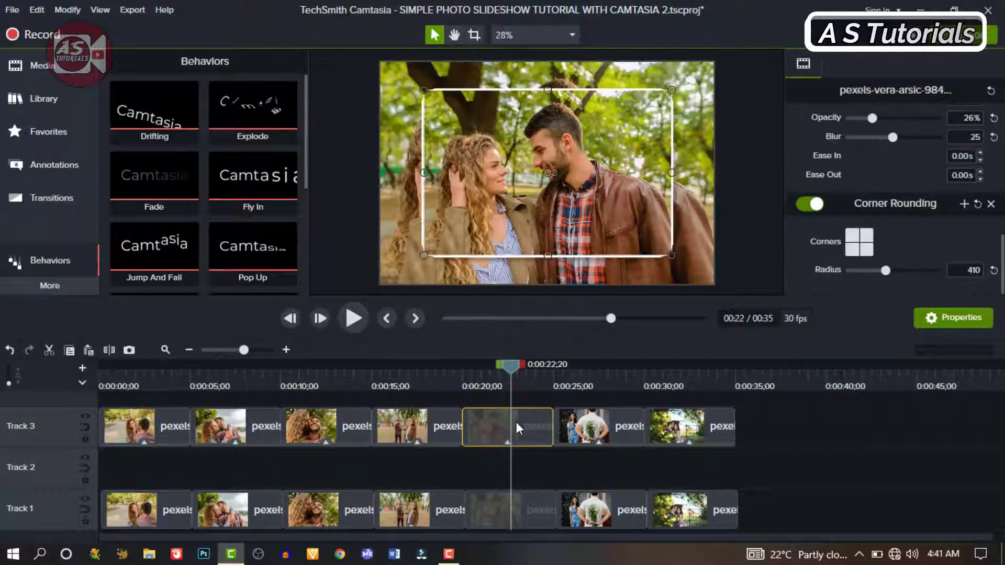
{"action": "scroll", "coordinate": [202, 219], "scroll_direction": "down", "scroll_amount": 3}
{"action": "left_click_drag", "start_coordinate": [253, 112], "coordinate": [498, 420]}
{"action": "left_click", "coordinate": [591, 382]}
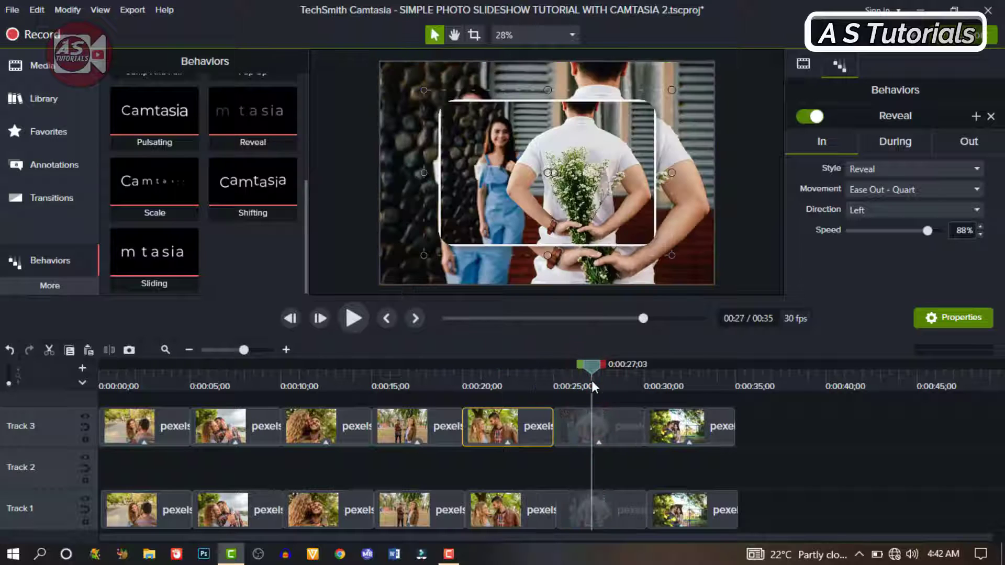
{"action": "left_click_drag", "start_coordinate": [152, 178], "coordinate": [602, 426]}
{"action": "left_click", "coordinate": [353, 318]}
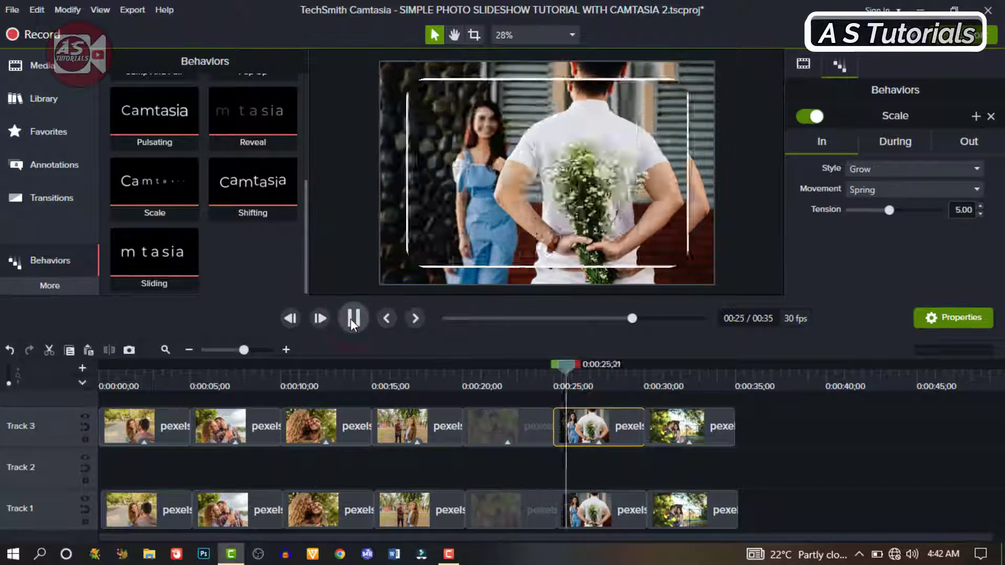
{"action": "left_click", "coordinate": [350, 318]}
{"action": "left_click_drag", "start_coordinate": [140, 111], "coordinate": [680, 427]}
{"action": "left_click", "coordinate": [638, 379]}
{"action": "key", "text": "space"}
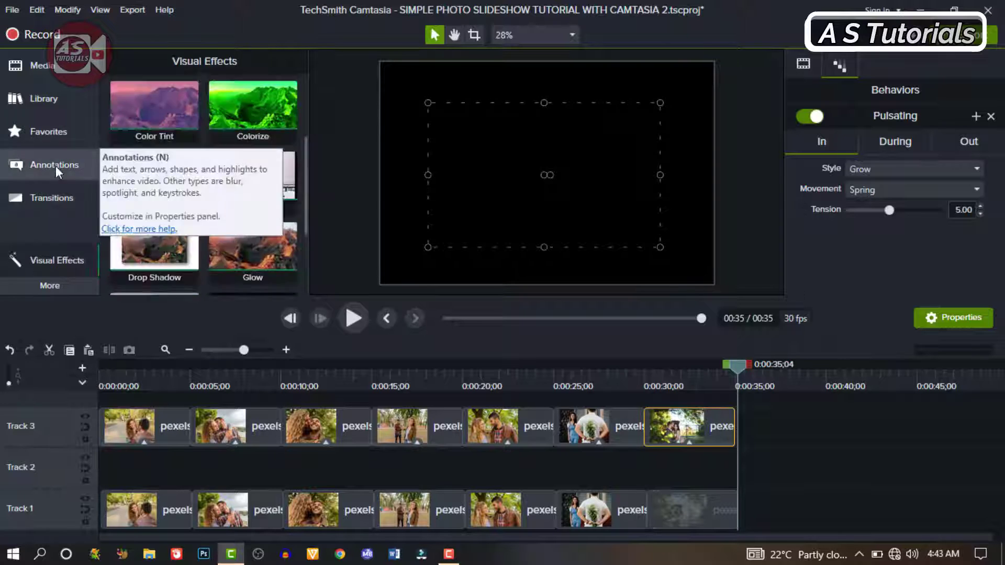
Add a Blur annotation on Track 2 and resize it to cover the full canvas.
{"action": "left_click", "coordinate": [55, 165]}
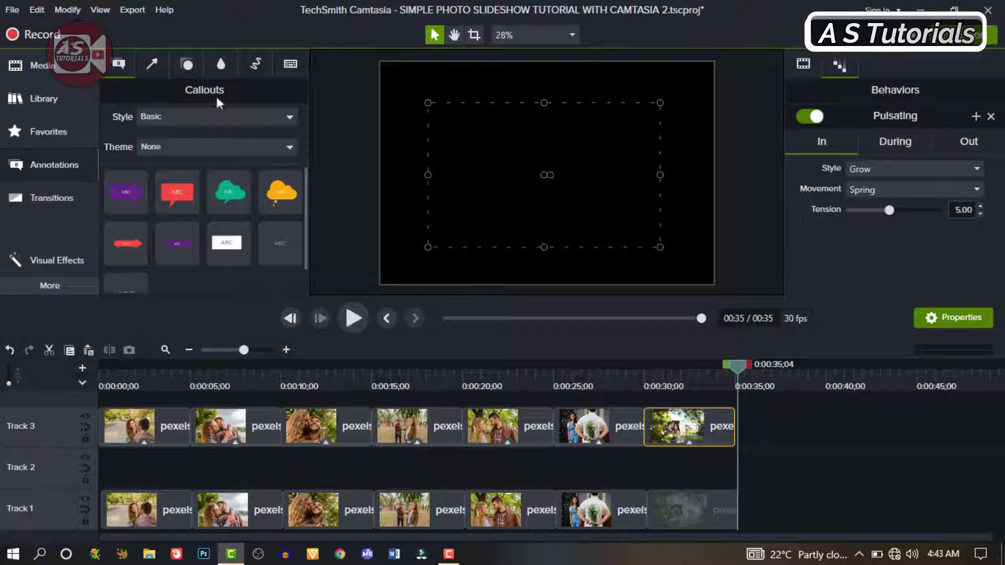
{"action": "left_click", "coordinate": [225, 64]}
{"action": "left_click_drag", "start_coordinate": [126, 130], "coordinate": [122, 130]}
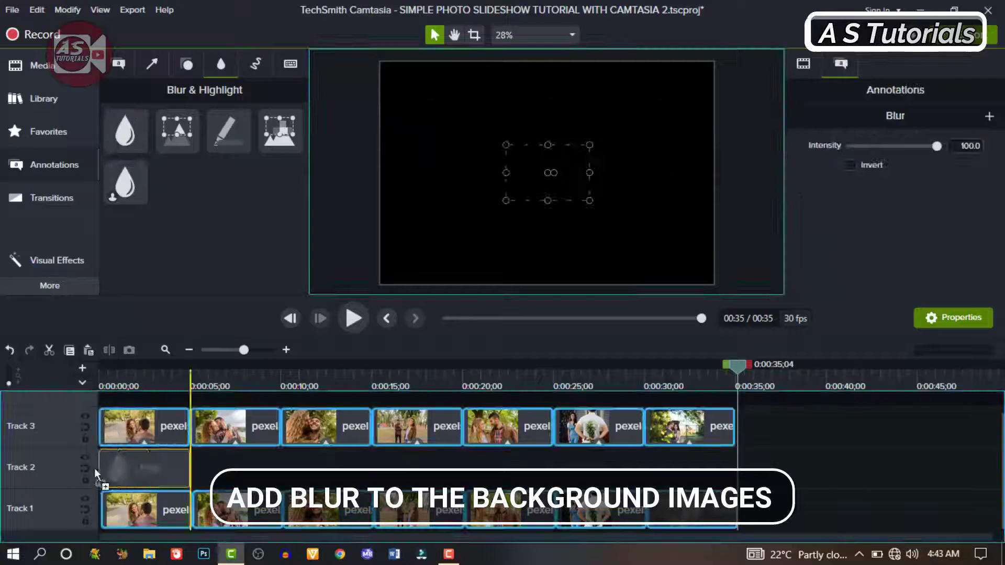
{"action": "left_click", "coordinate": [143, 374]}
{"action": "left_click", "coordinate": [149, 464]}
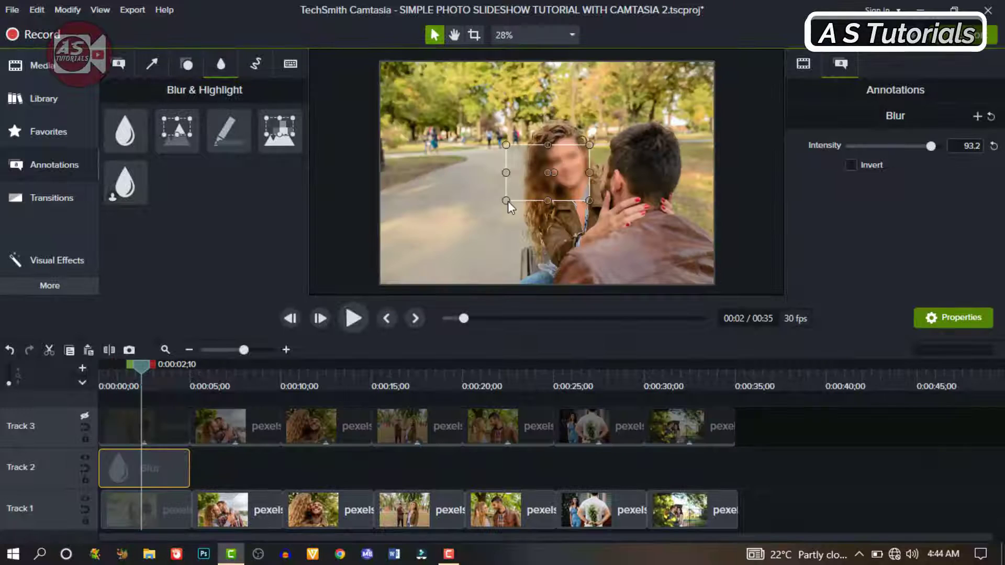
{"action": "left_click_drag", "start_coordinate": [505, 200], "coordinate": [381, 250]}
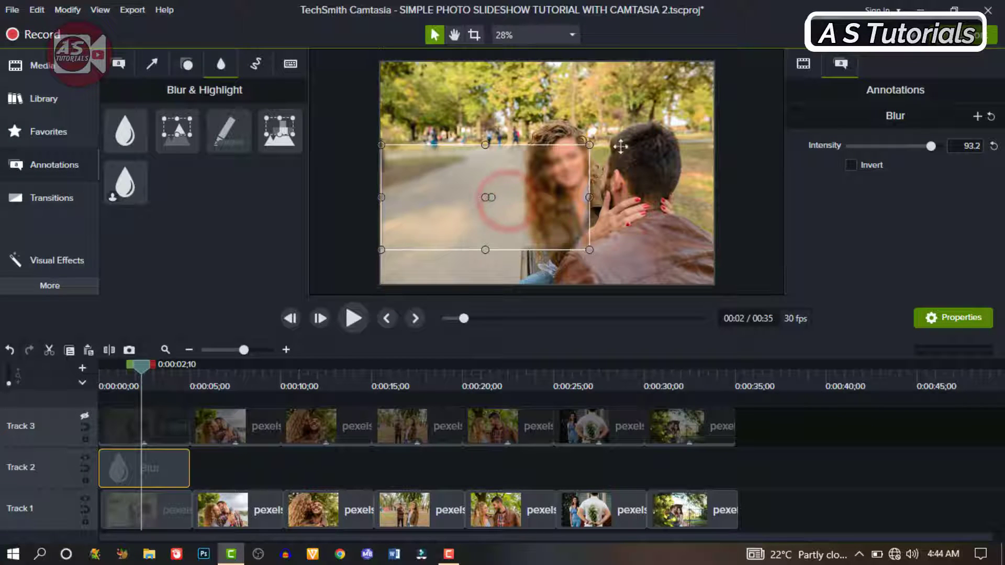
{"action": "left_click_drag", "start_coordinate": [589, 145], "coordinate": [713, 96]}
{"action": "left_click_drag", "start_coordinate": [544, 251], "coordinate": [547, 284]}
{"action": "left_click_drag", "start_coordinate": [547, 96], "coordinate": [553, 61]}
Stretch the Blur clip to 0:35 and play the slideshow from the start.
{"action": "left_click", "coordinate": [150, 469]}
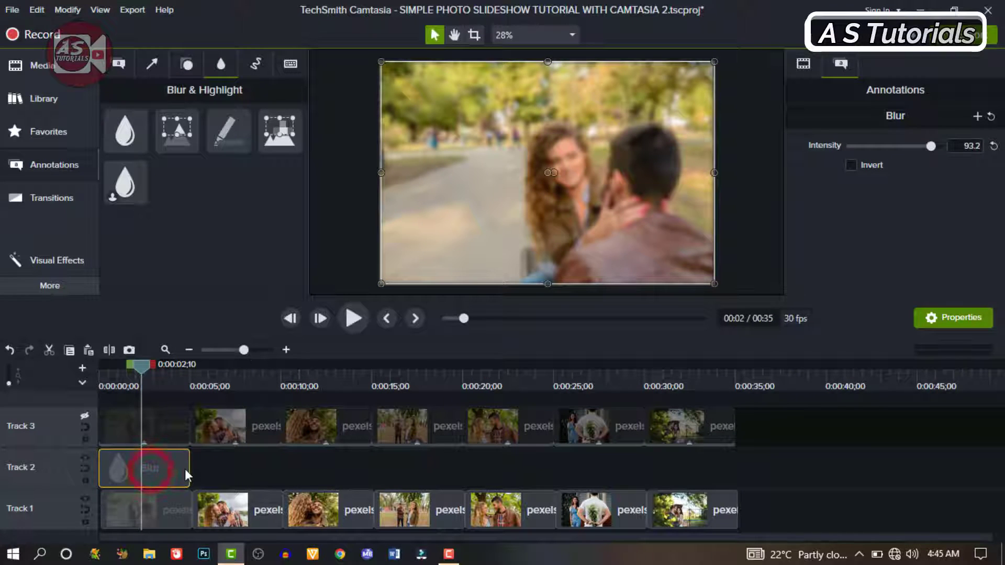
{"action": "left_click_drag", "start_coordinate": [184, 469], "coordinate": [743, 463]}
{"action": "left_click", "coordinate": [505, 378]}
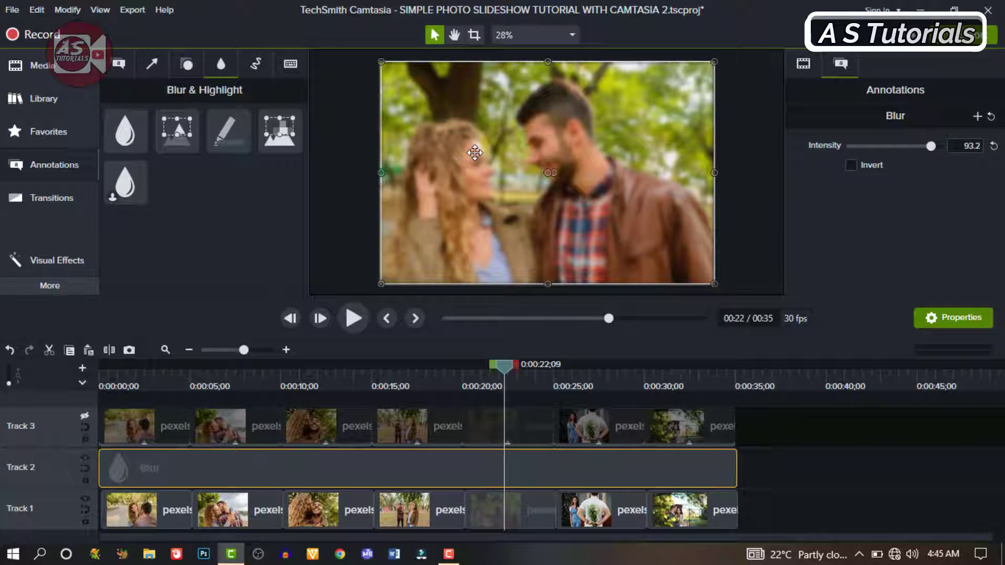
{"action": "key", "text": "ctrl+Home"}
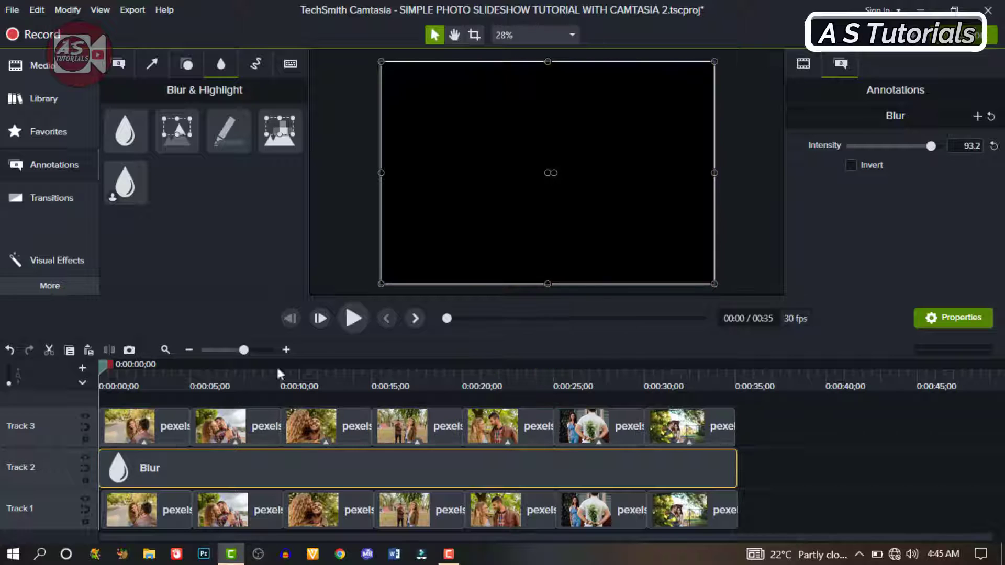
{"action": "left_click", "coordinate": [356, 319]}
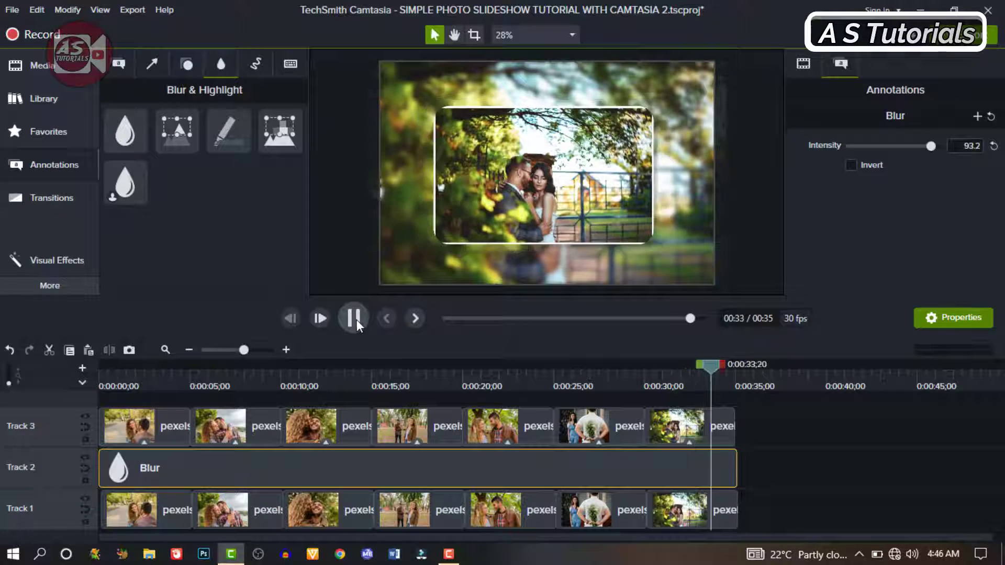
Apply the Arrows wipe transition between all Track 1 photo clips and preview it.
{"action": "left_click", "coordinate": [44, 199]}
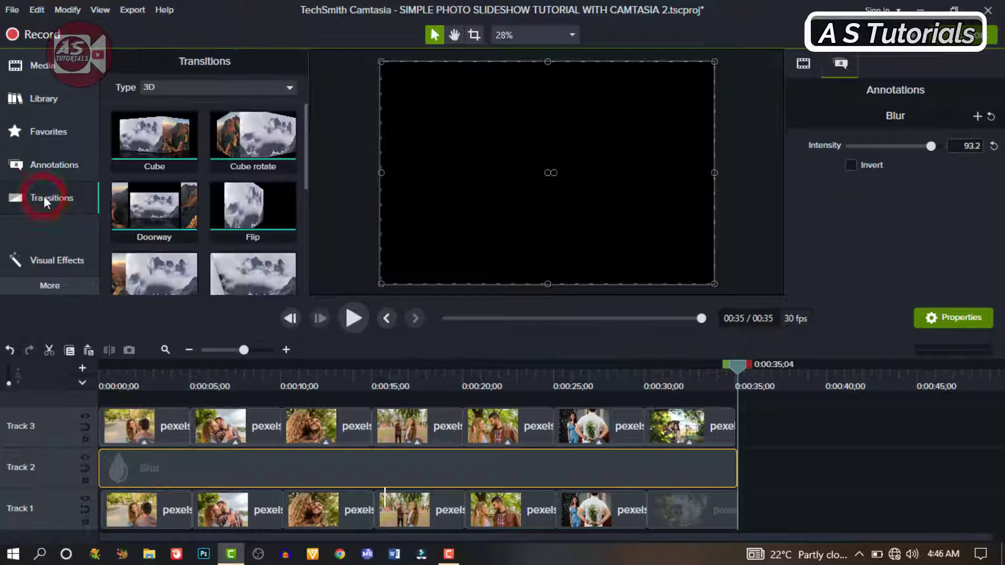
{"action": "left_click", "coordinate": [291, 86]}
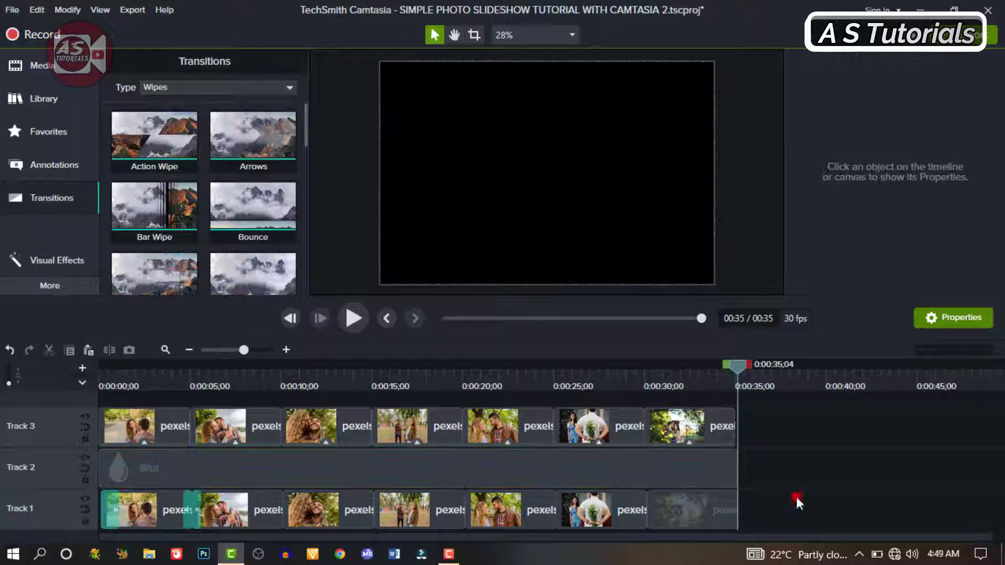
{"action": "left_click", "coordinate": [796, 497]}
{"action": "left_click_drag", "start_coordinate": [754, 513], "coordinate": [240, 500]}
{"action": "left_click_drag", "start_coordinate": [237, 138], "coordinate": [284, 504]}
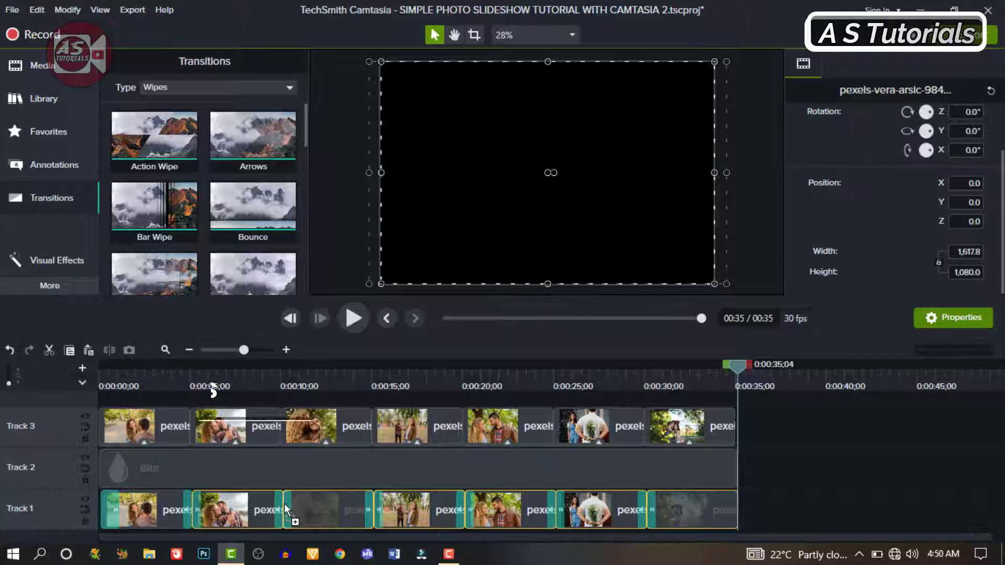
{"action": "left_click", "coordinate": [353, 319]}
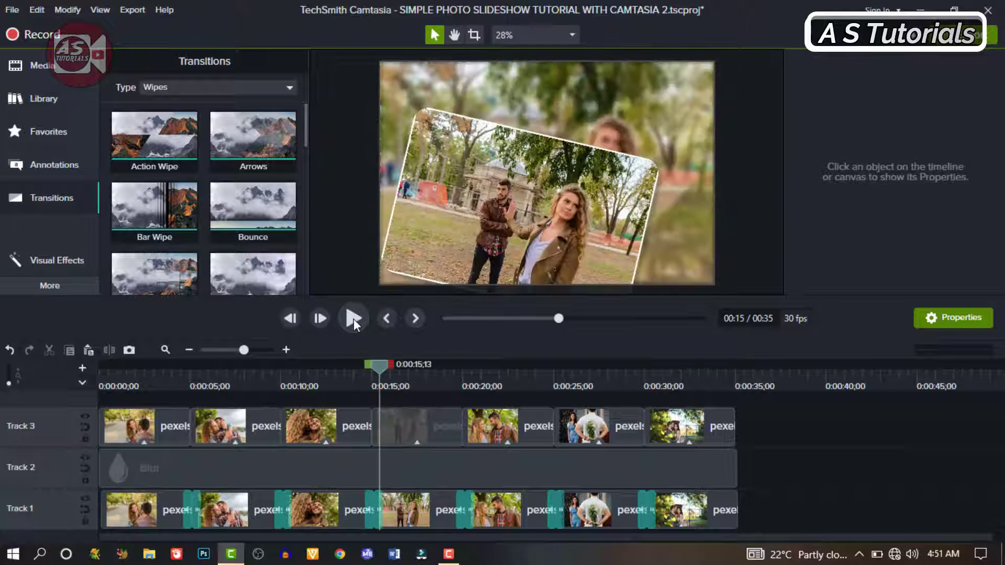
Add the Let It Me music from the library on a new Track 4, starting at 0:00.
{"action": "left_click", "coordinate": [58, 98]}
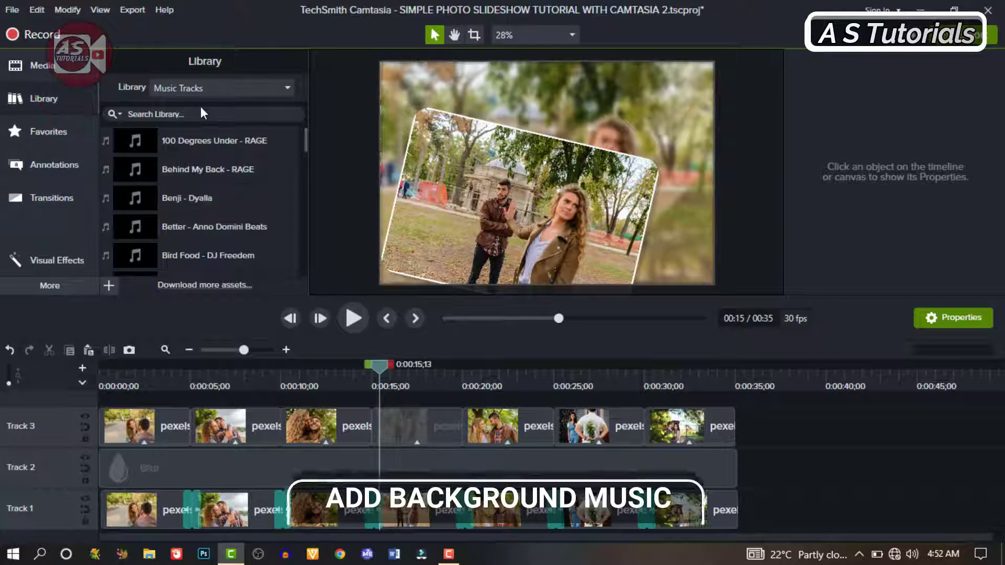
{"action": "scroll", "coordinate": [199, 183], "scroll_direction": "down", "scroll_amount": 5}
{"action": "right_click", "coordinate": [64, 429]}
{"action": "mouse_move", "coordinate": [217, 198]}
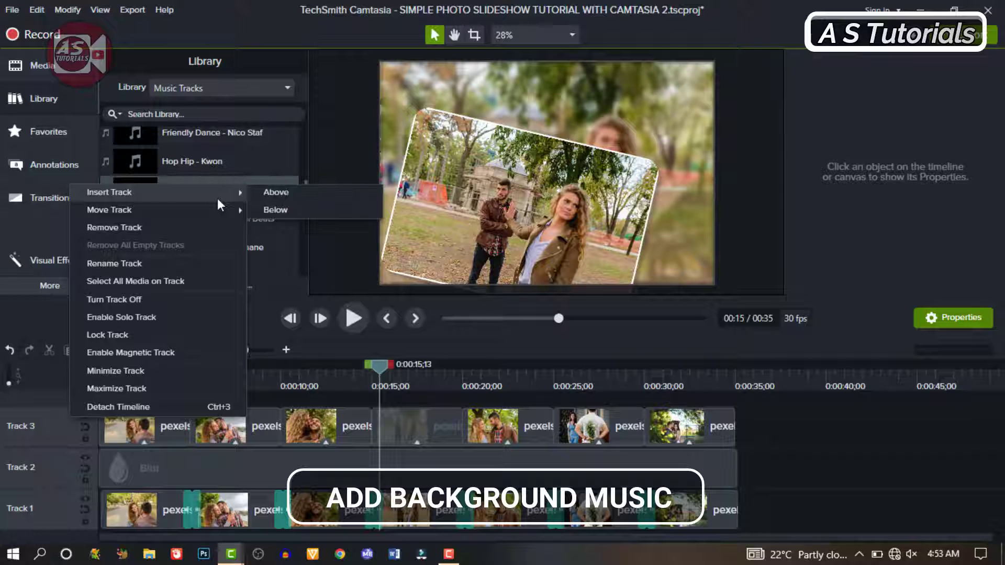
{"action": "left_click", "coordinate": [275, 192]}
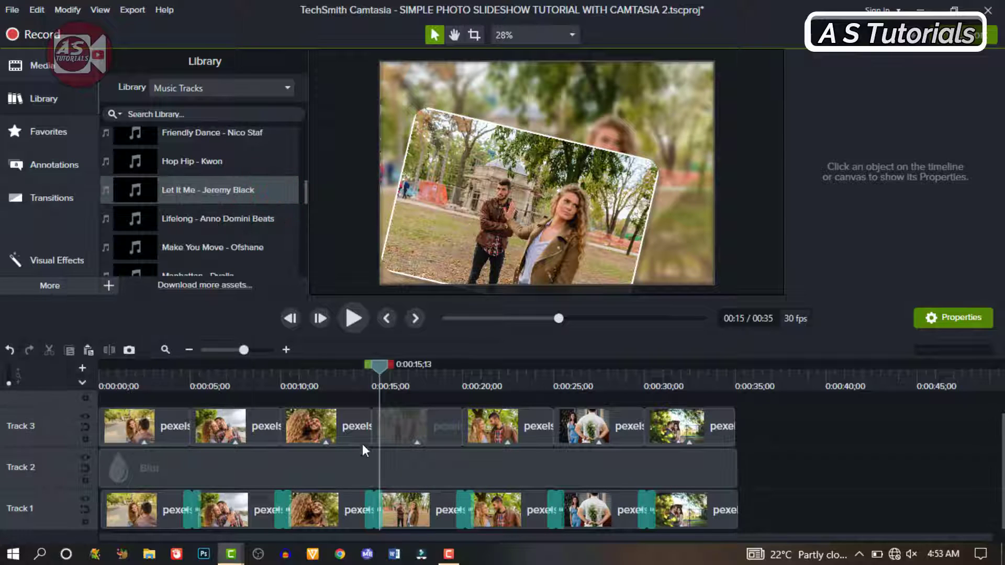
{"action": "left_click_drag", "start_coordinate": [206, 187], "coordinate": [194, 413]}
{"action": "left_click_drag", "start_coordinate": [336, 413], "coordinate": [135, 410]}
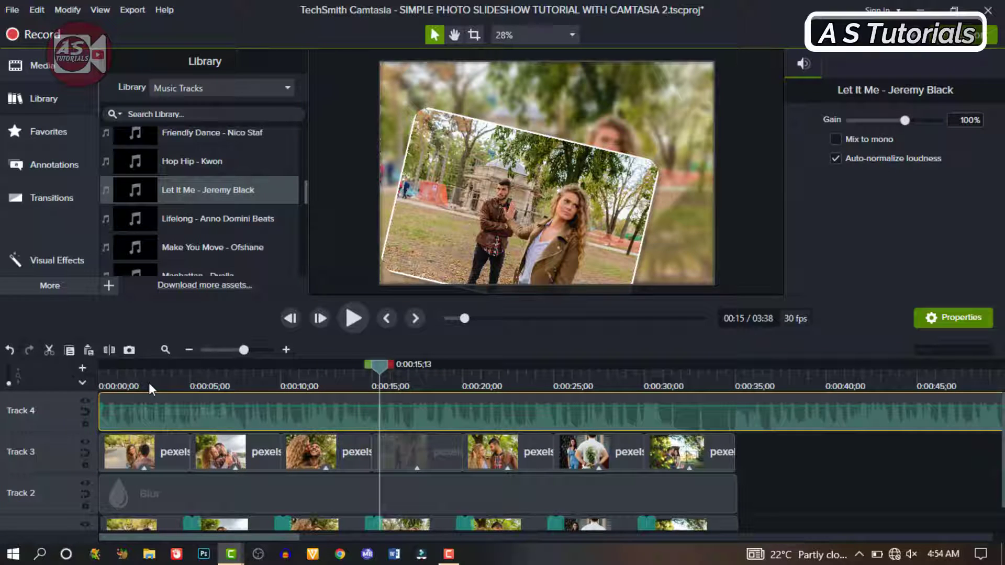
Split the music at 0:35 and delete the part past the slideshow's end.
{"action": "left_click_drag", "start_coordinate": [379, 365], "coordinate": [467, 364]}
{"action": "left_click", "coordinate": [739, 378]}
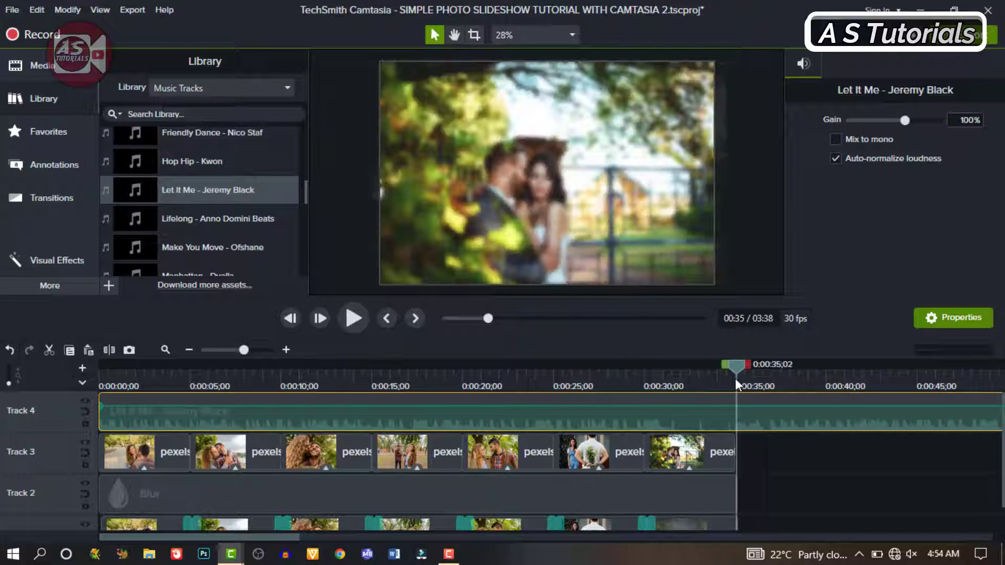
{"action": "left_click", "coordinate": [749, 413]}
{"action": "left_click", "coordinate": [741, 367]}
{"action": "left_click", "coordinate": [745, 415]}
{"action": "left_click", "coordinate": [108, 349]}
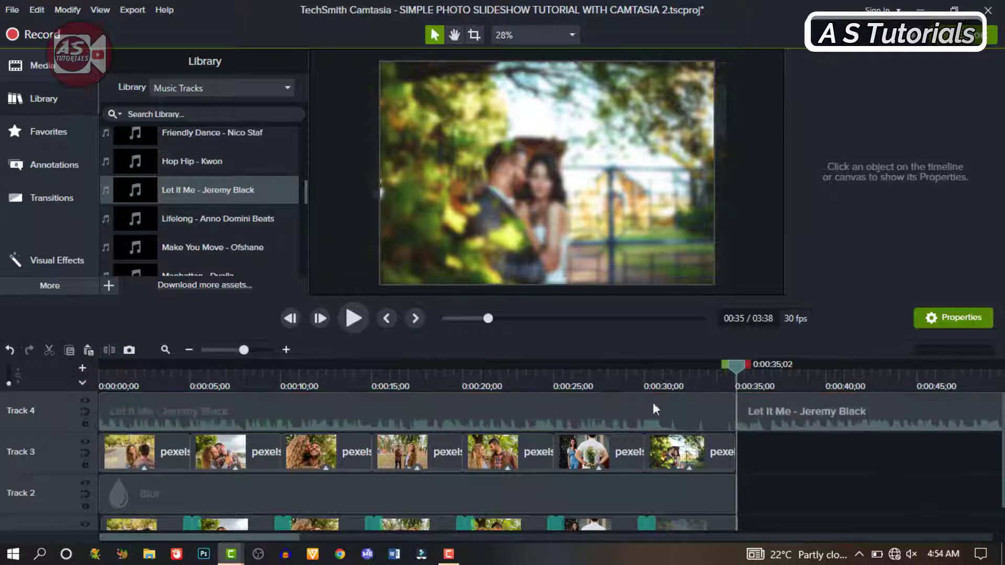
{"action": "left_click", "coordinate": [807, 416]}
{"action": "key", "text": "Delete"}
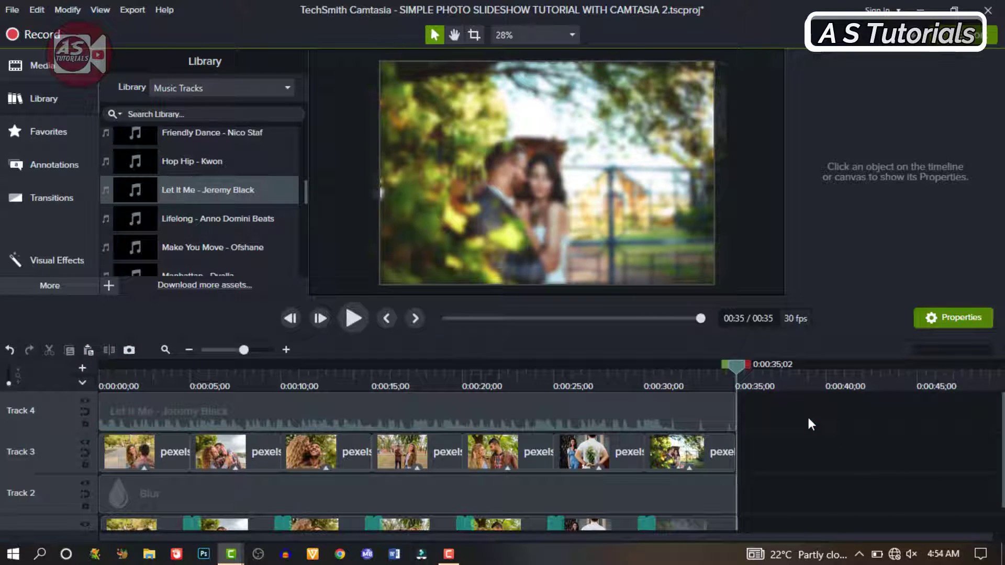
Rewind to the start and play the slideshow with its music.
{"action": "left_click", "coordinate": [218, 375]}
{"action": "left_click_drag", "start_coordinate": [219, 374], "coordinate": [85, 403]}
{"action": "key", "text": "space"}
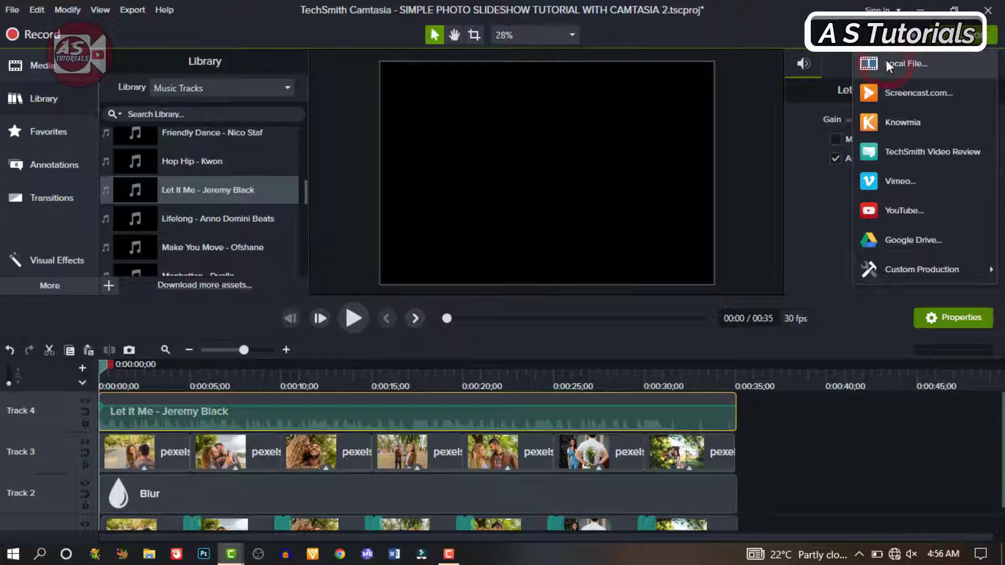
Export to a local file using the MP4 with Smart Player (up to 1080p) preset.
{"action": "left_click", "coordinate": [887, 63]}
{"action": "left_click", "coordinate": [594, 146]}
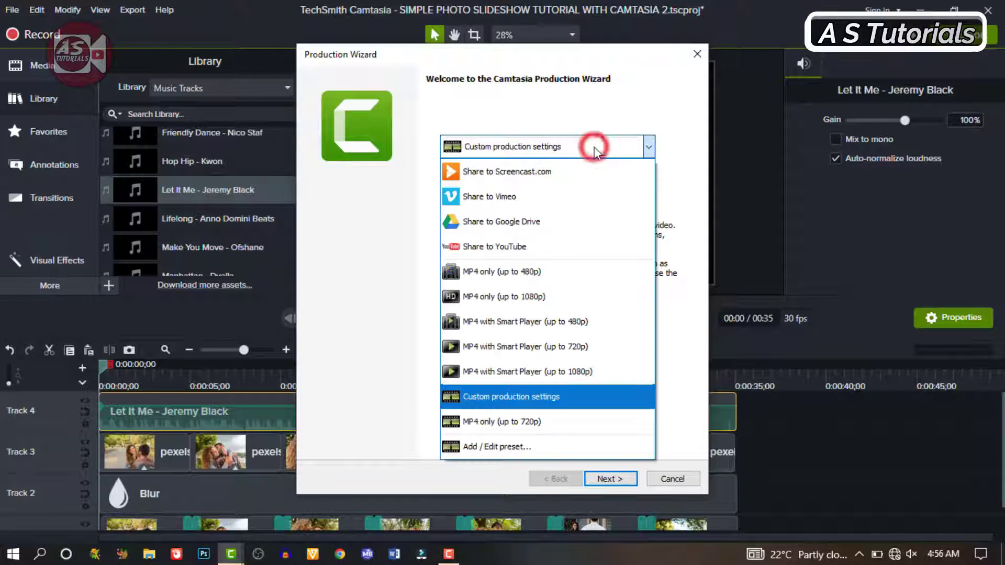
{"action": "left_click", "coordinate": [532, 377]}
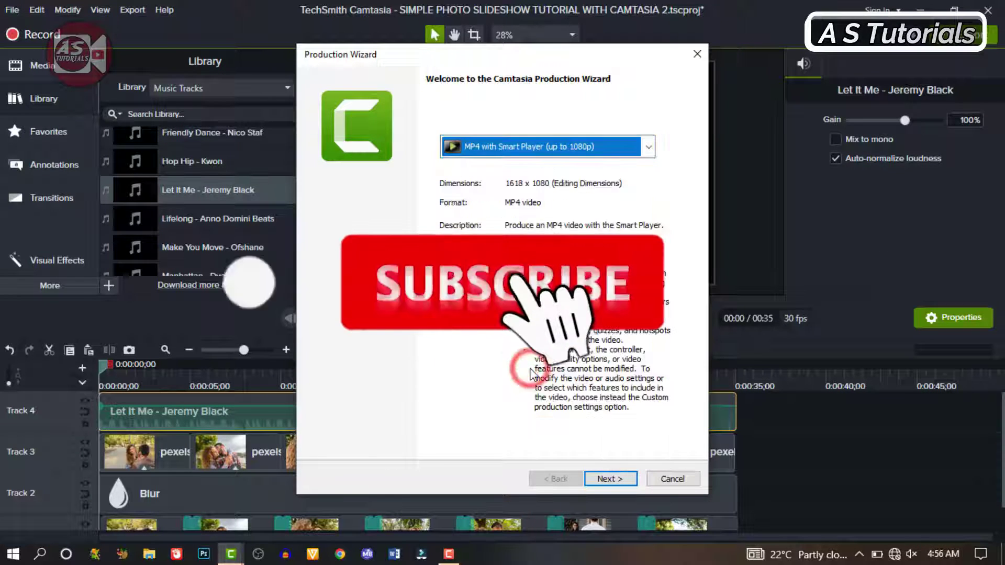
{"action": "left_click", "coordinate": [611, 479]}
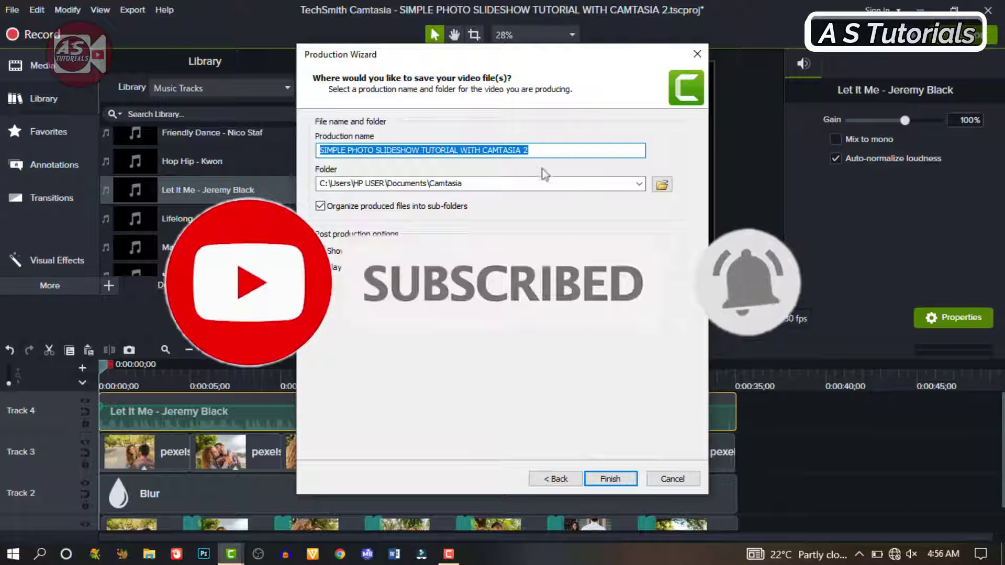
Turn off sub-folder output, enable playing the video after production, and render.
{"action": "left_click", "coordinate": [320, 206]}
{"action": "left_click", "coordinate": [321, 269]}
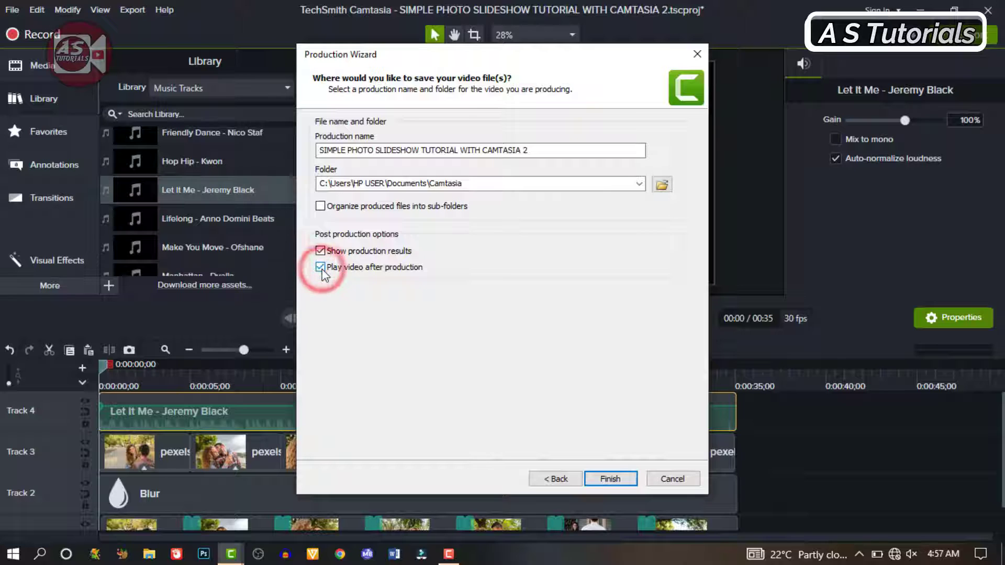
{"action": "left_click", "coordinate": [611, 479]}
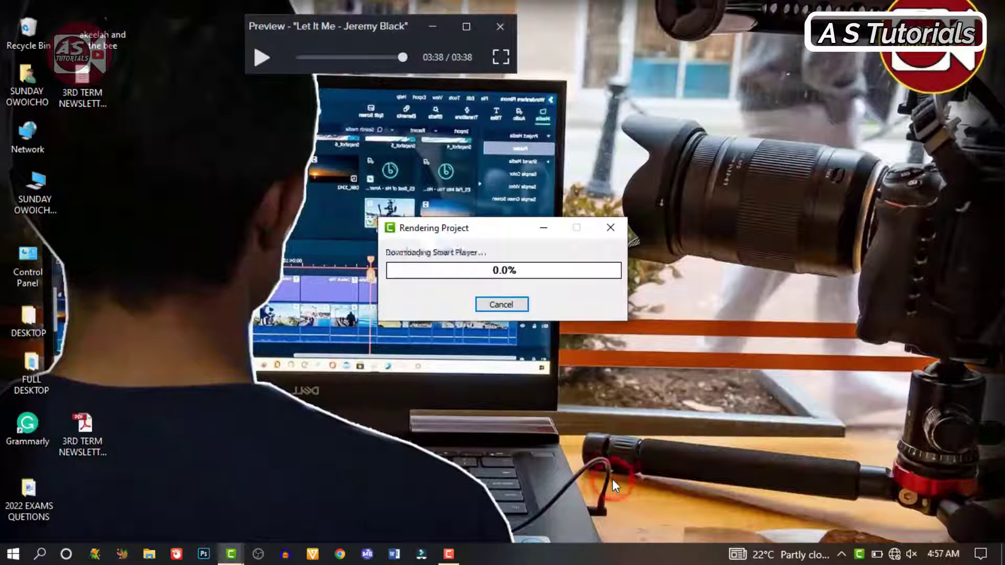